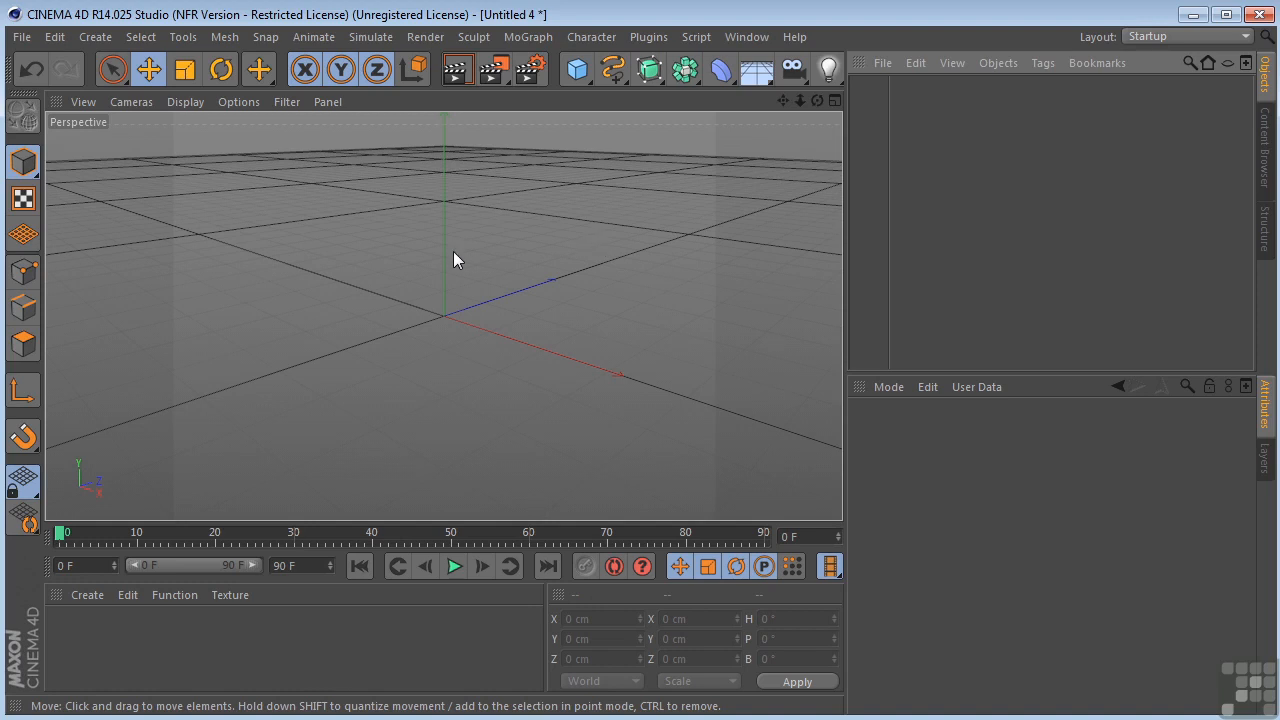
# Add a floor and a default cube, and raise the cube to about 100 cm in Y so it rests on the floor.
pyautogui.moveTo(757, 69); pyautogui.dragTo(798, 99)
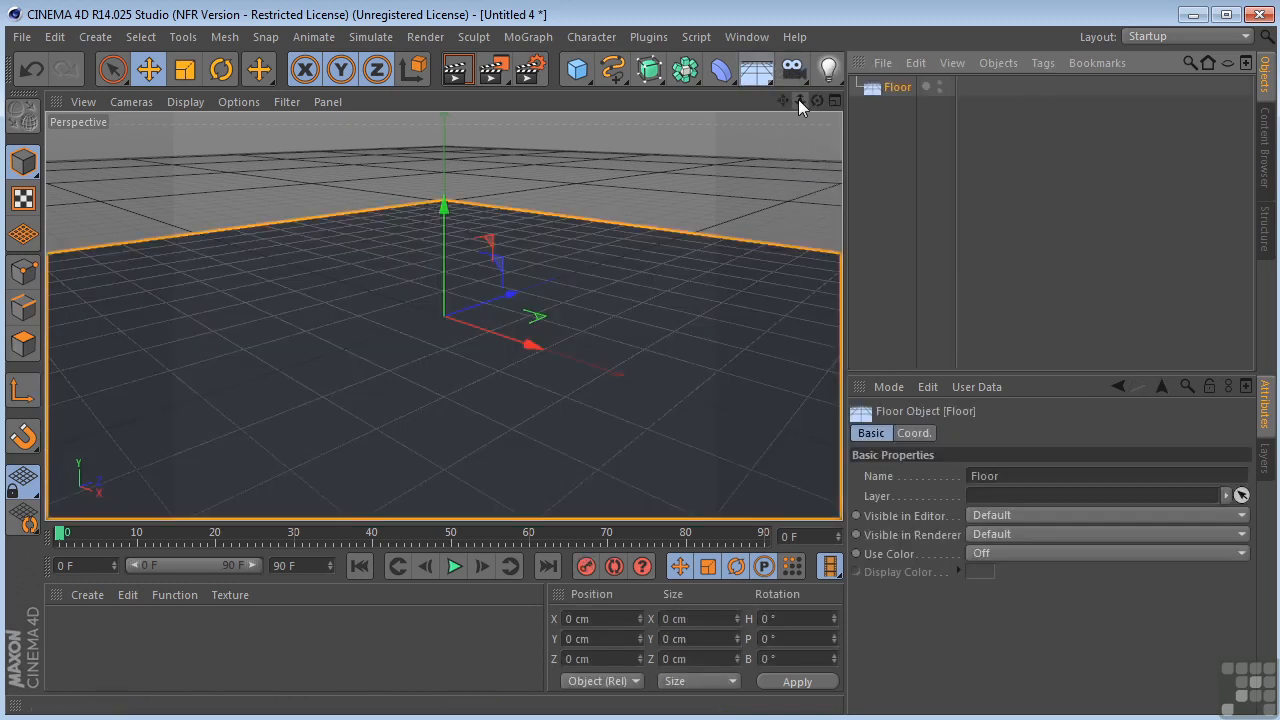
pyautogui.click(575, 72)
pyautogui.moveTo(446, 200); pyautogui.dragTo(449, 136)
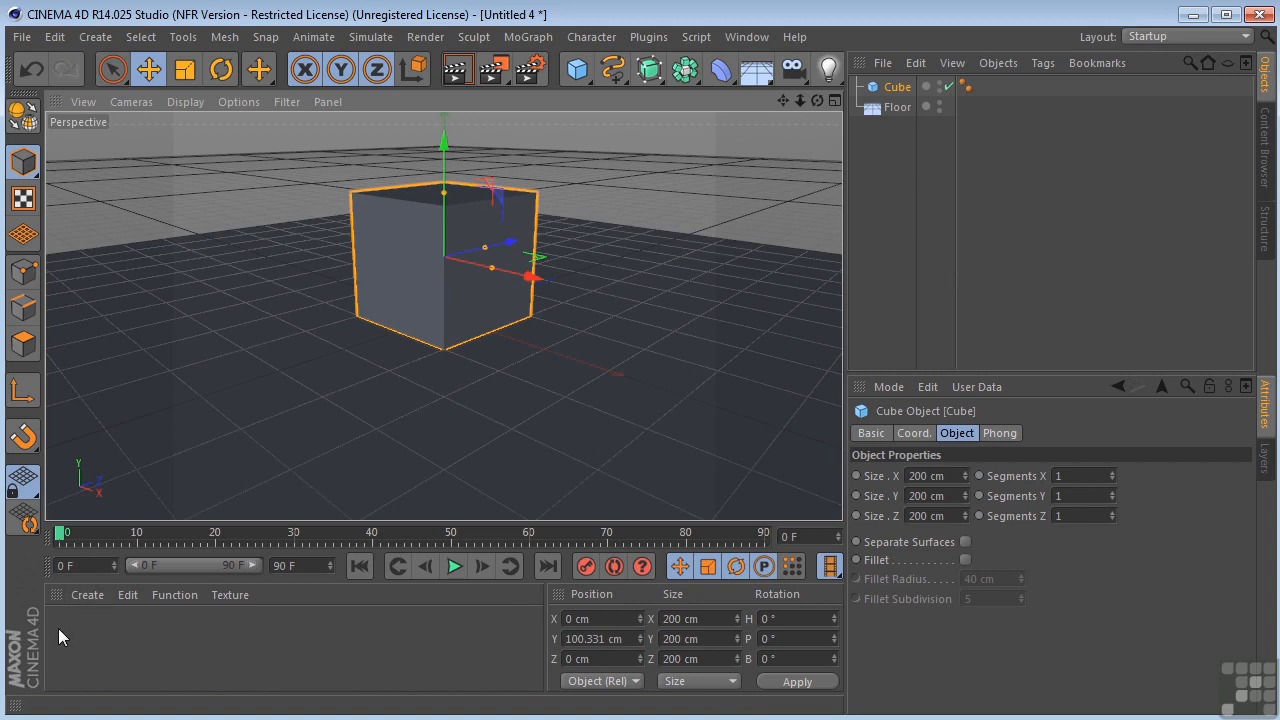
# Create a new material and set its color to dark gray, RGB 88, 88, 88.
pyautogui.doubleClick(58, 628)
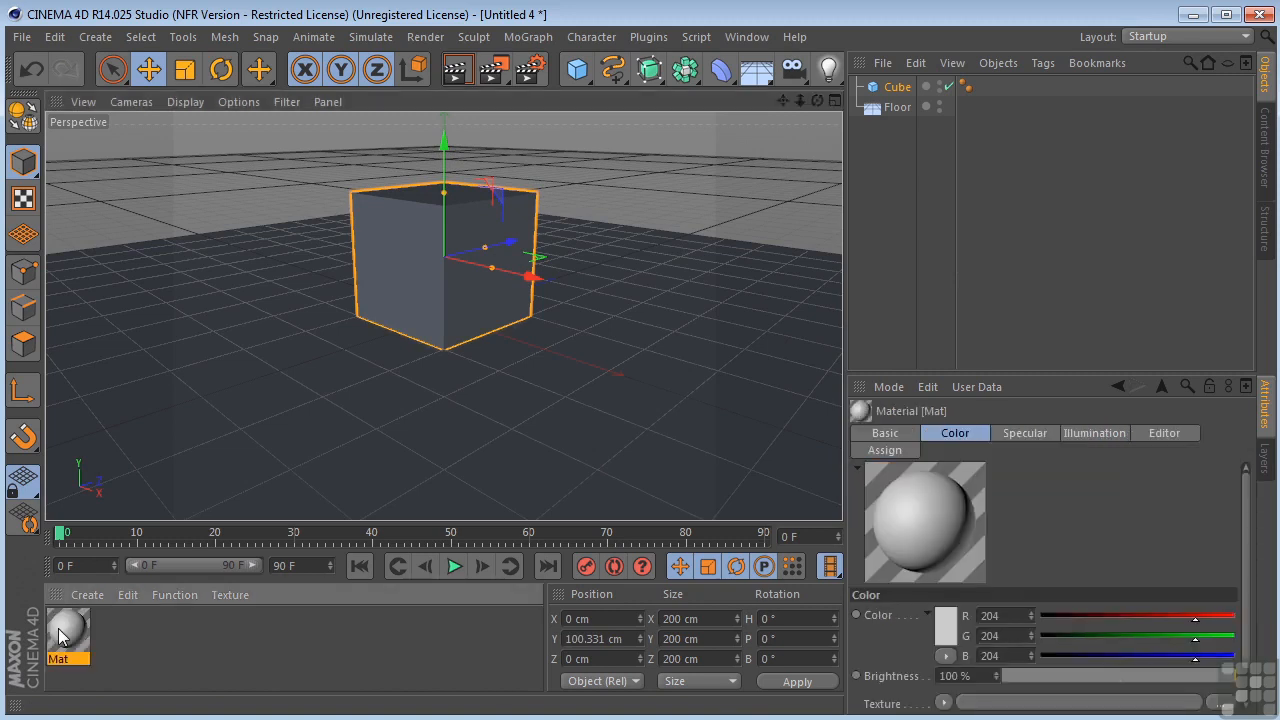
pyautogui.moveTo(1279, 118); pyautogui.dragTo(709, 100)
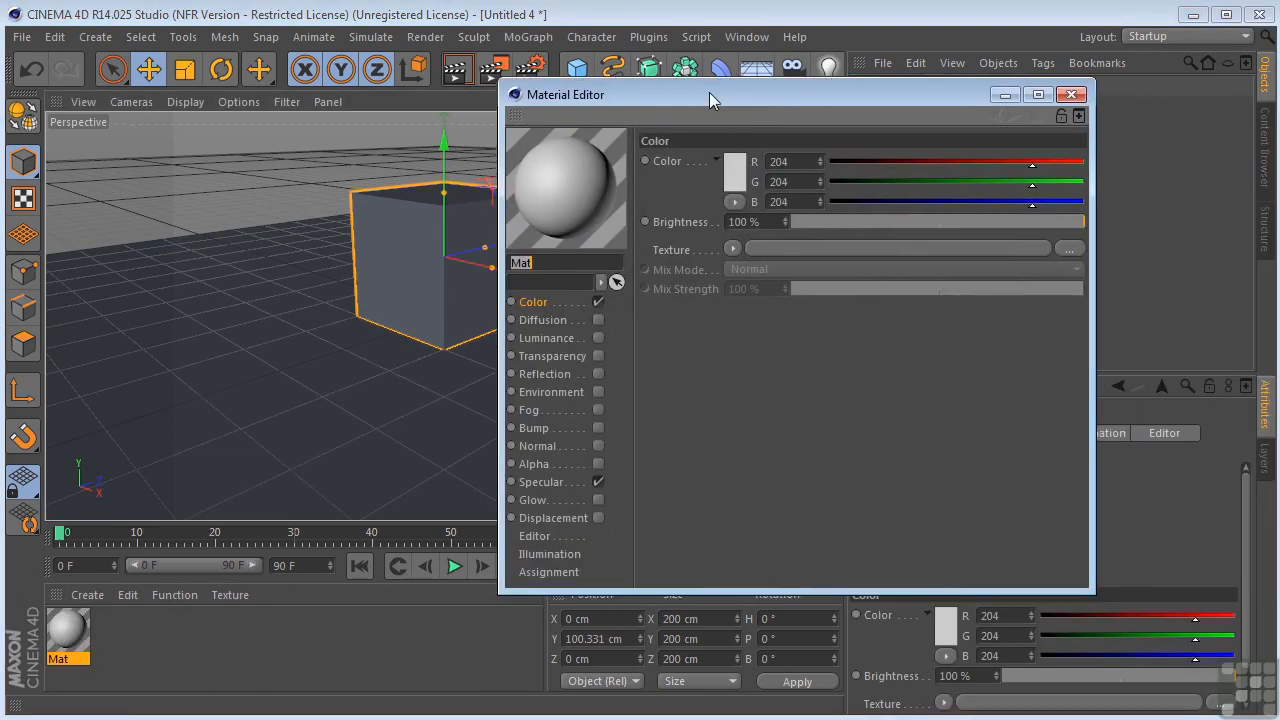
pyautogui.click(740, 182)
pyautogui.moveTo(634, 177); pyautogui.dragTo(619, 176)
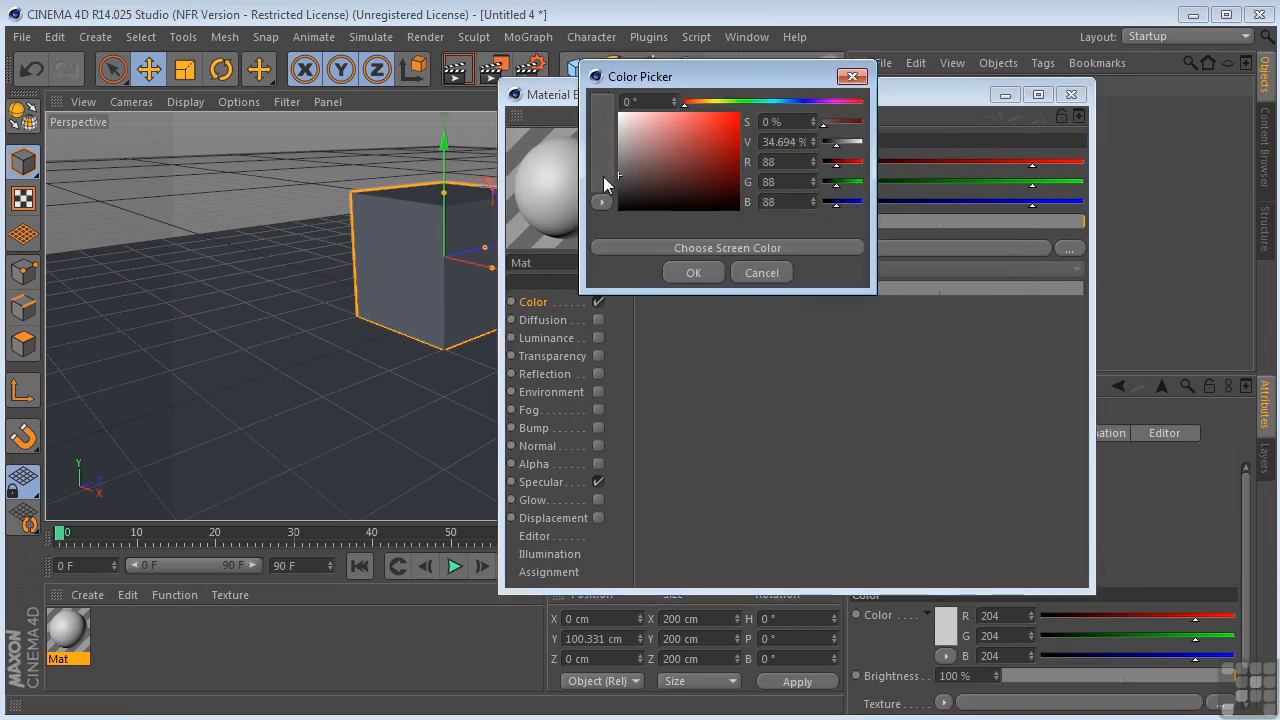
pyautogui.click(690, 273)
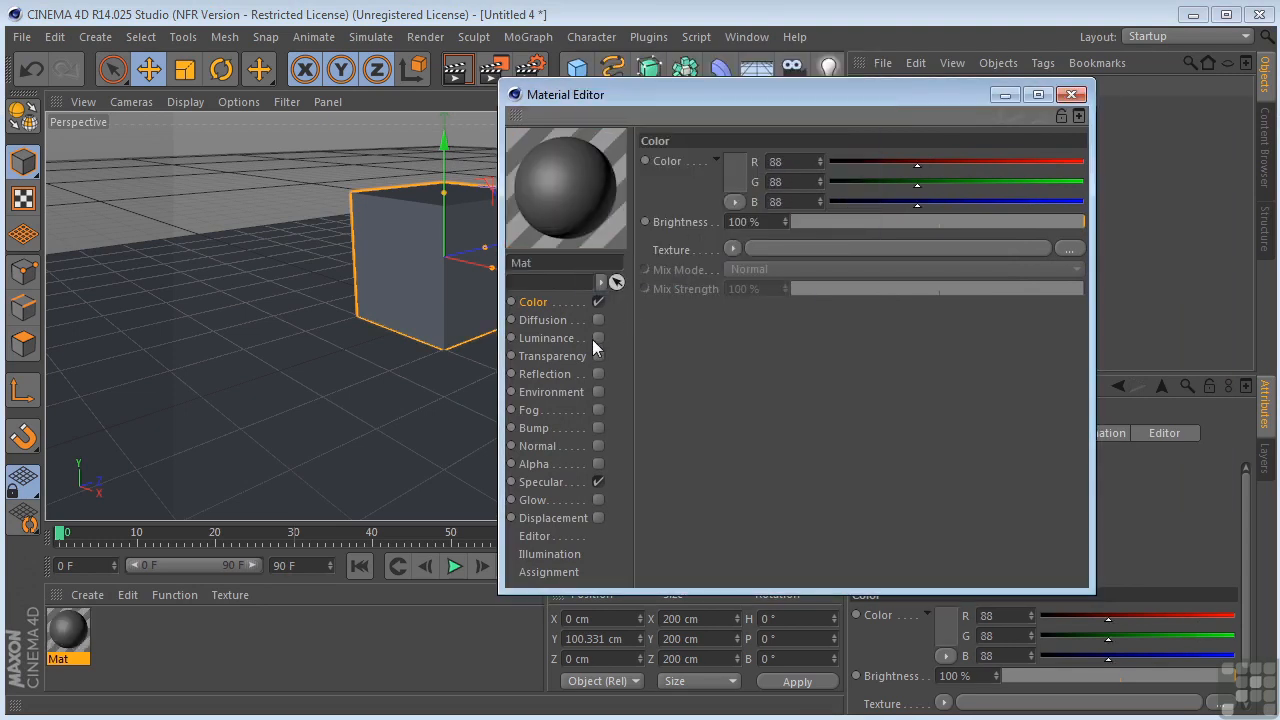
# Enable reflection on the dark gray material at 11% brightness and apply the material to the floor.
pyautogui.click(597, 374)
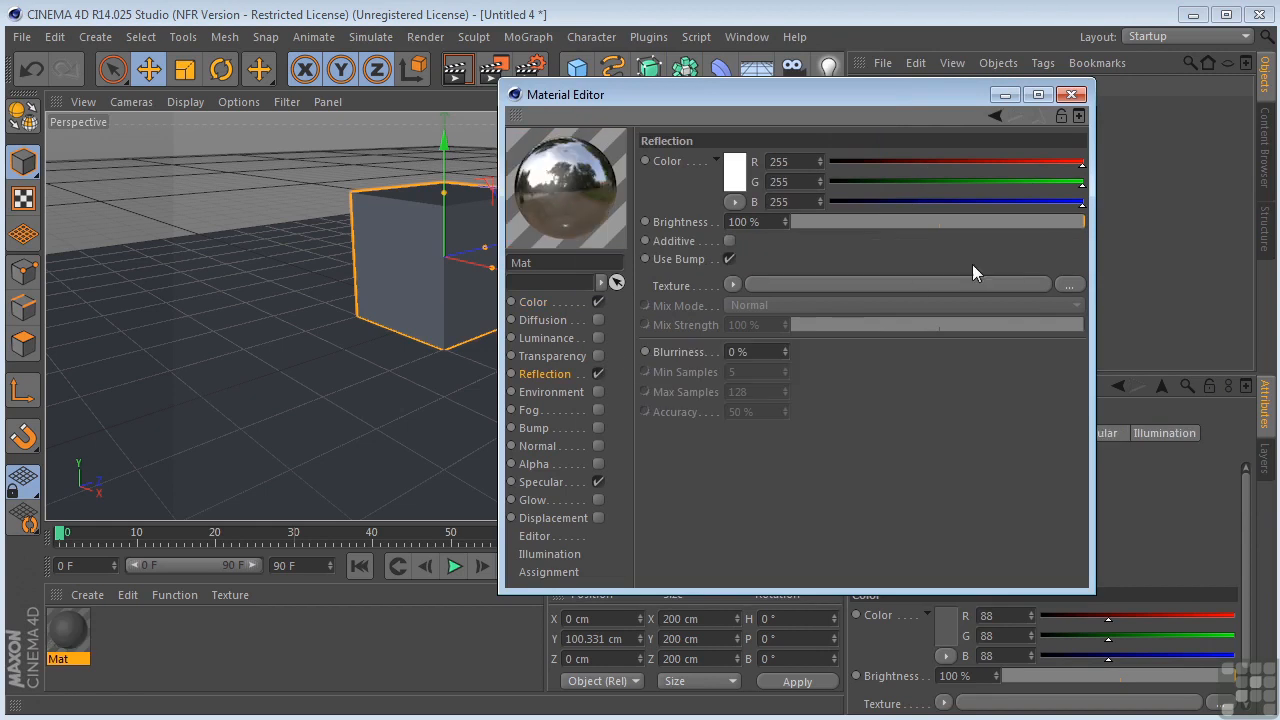
pyautogui.moveTo(1084, 221); pyautogui.dragTo(917, 227)
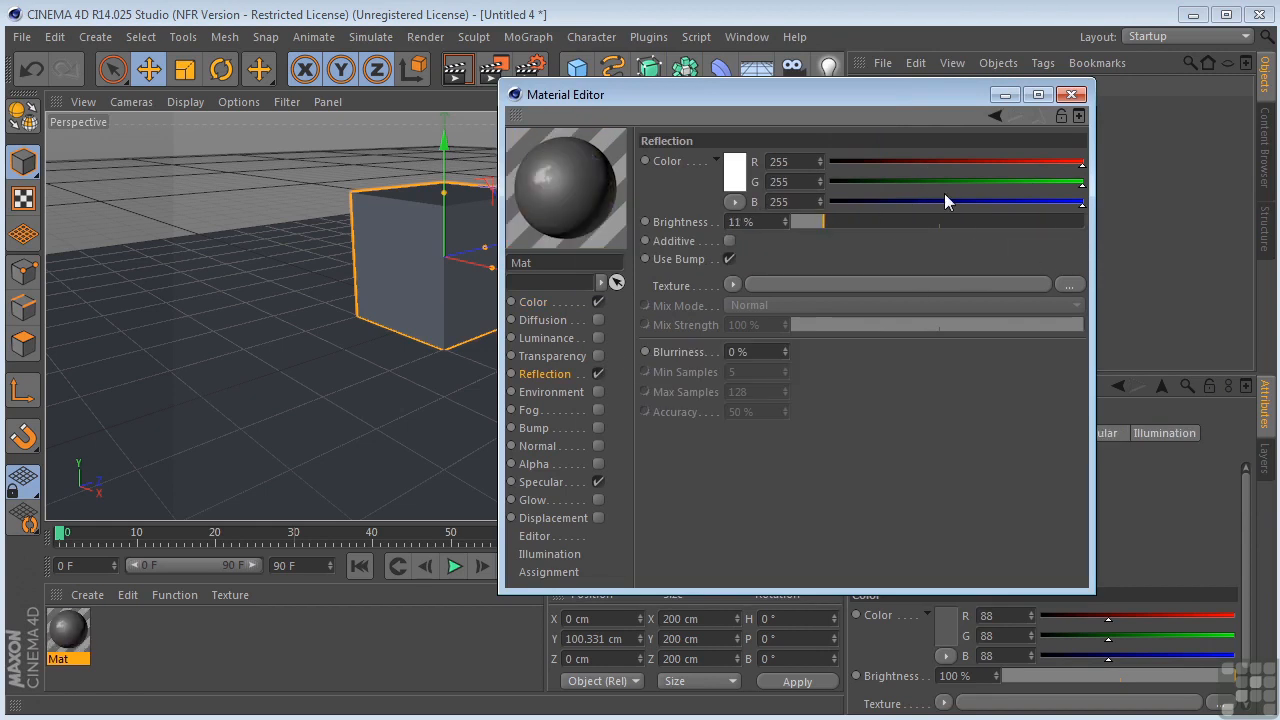
pyautogui.click(1072, 94)
pyautogui.moveTo(55, 638); pyautogui.dragTo(160, 457)
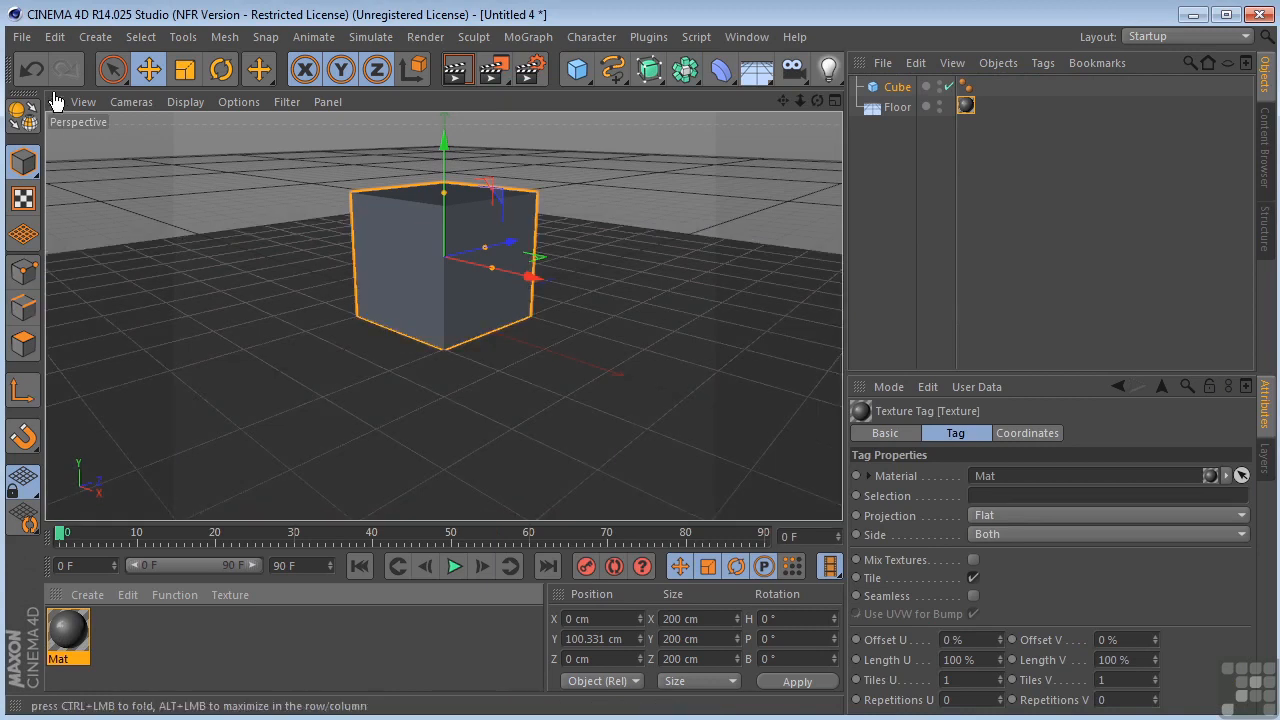
# Turn off Linear Workflow in the project settings.
pyautogui.click(55, 37)
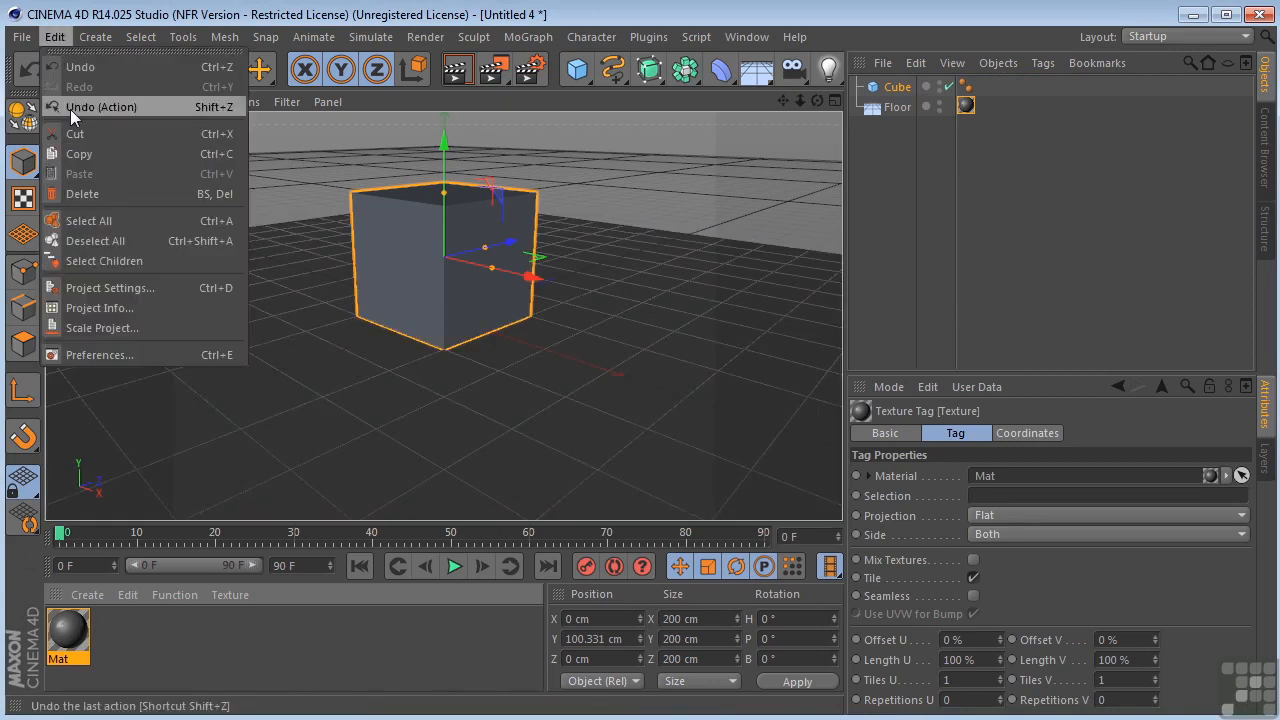
pyautogui.click(110, 292)
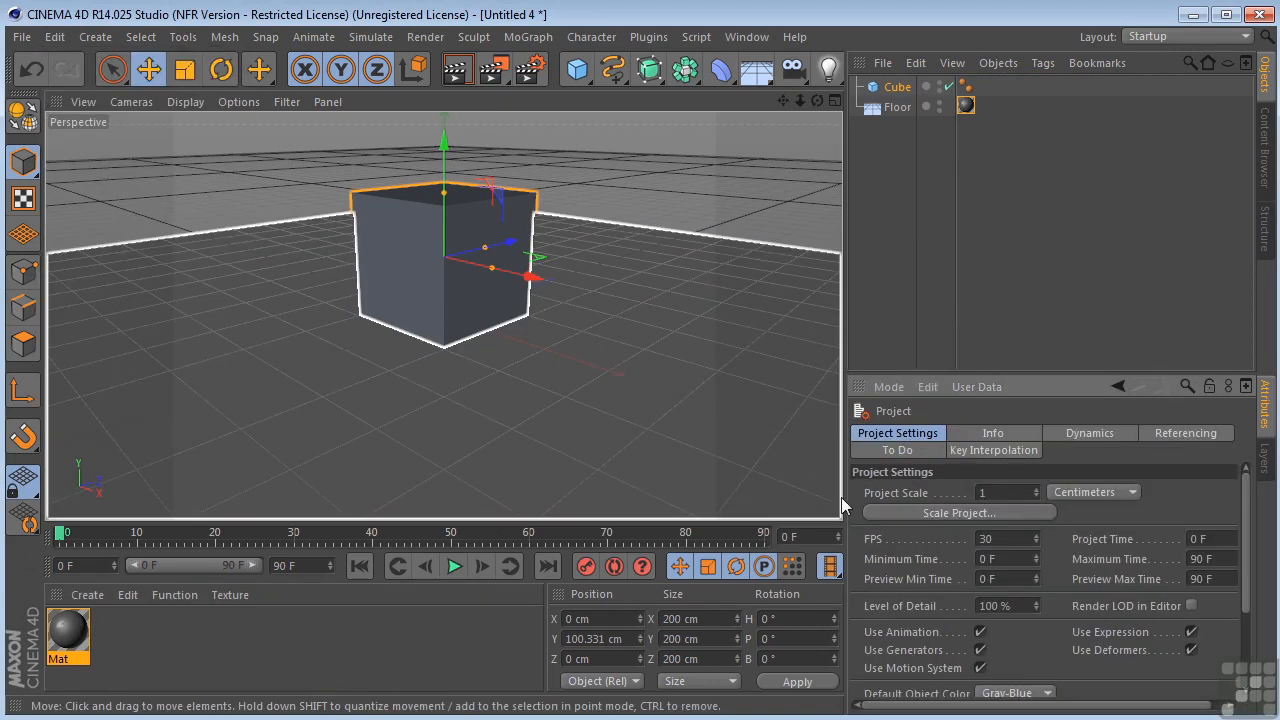
pyautogui.moveTo(1246, 500); pyautogui.dragTo(1239, 575)
pyautogui.click(980, 643)
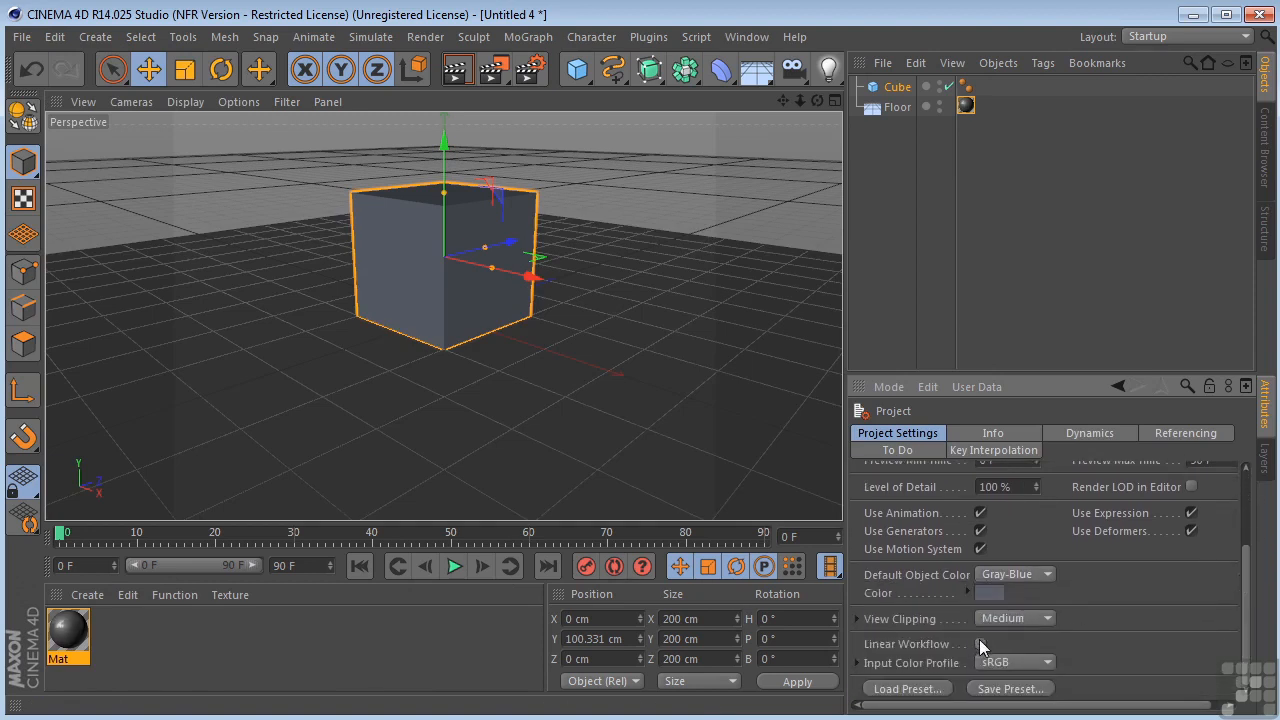
# Create a second material and load the Checkerboard surface shader as its color texture.
pyautogui.doubleClick(135, 629)
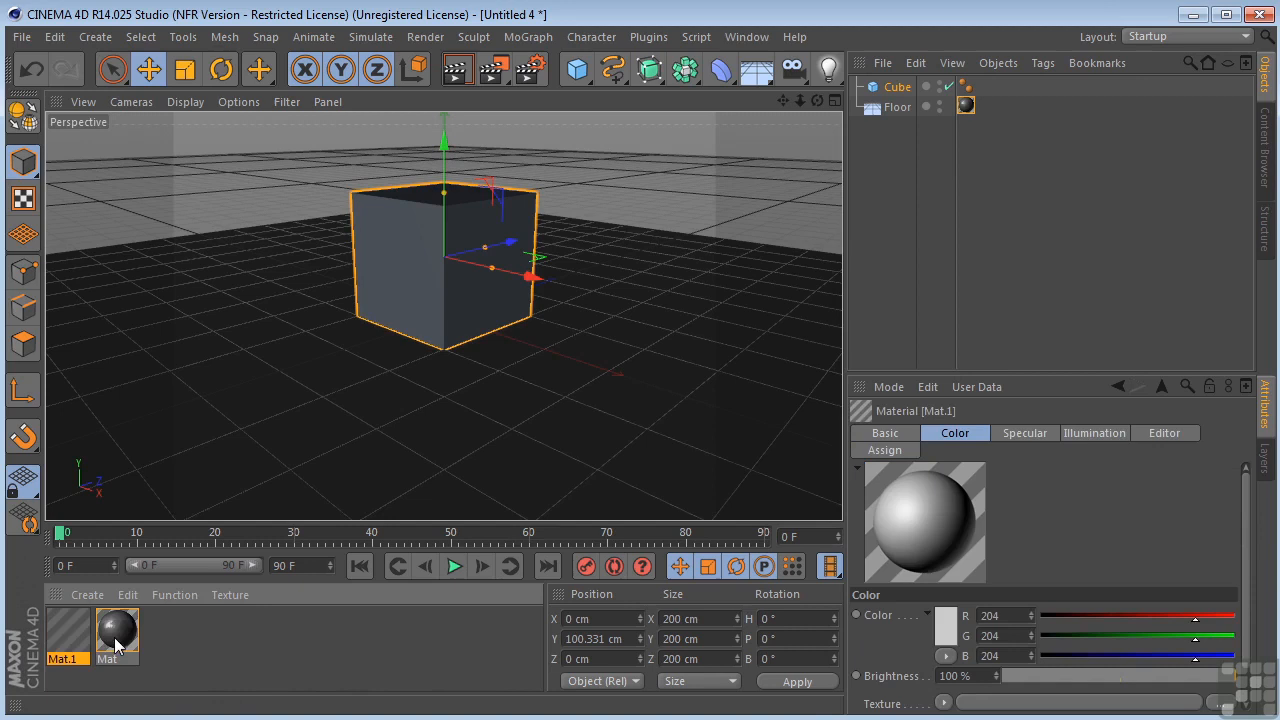
pyautogui.doubleClick(63, 629)
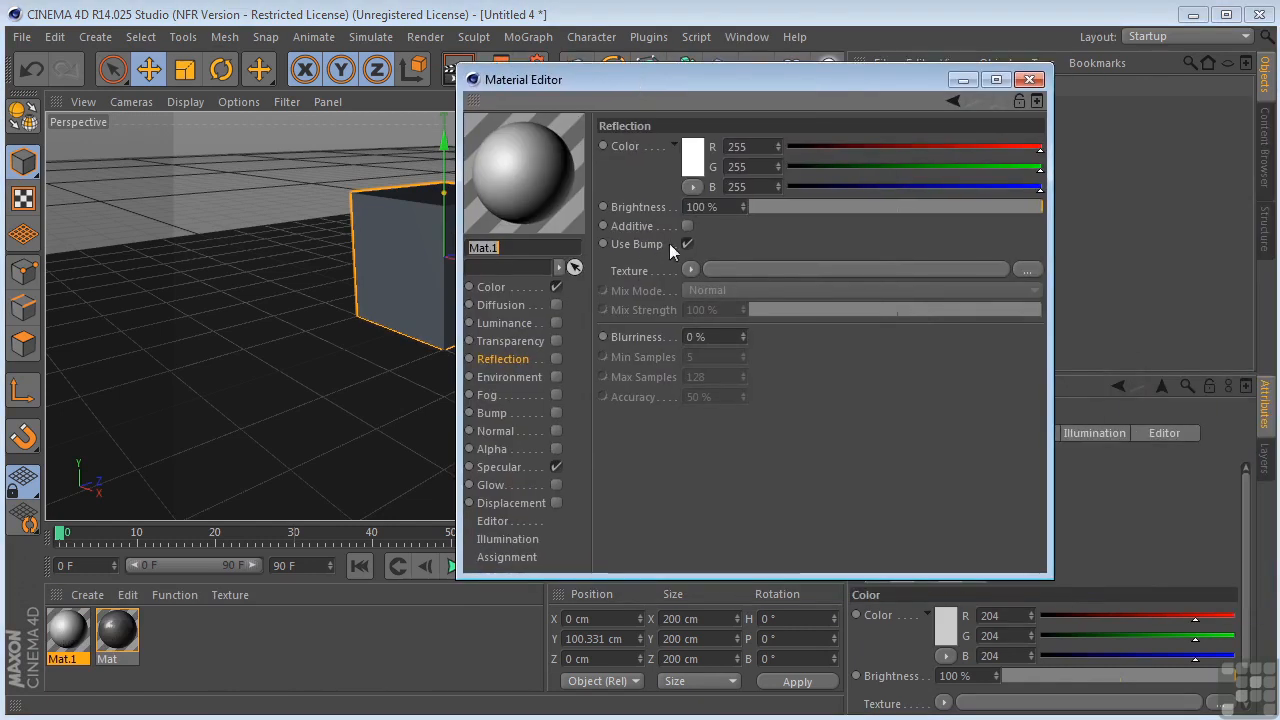
pyautogui.click(498, 286)
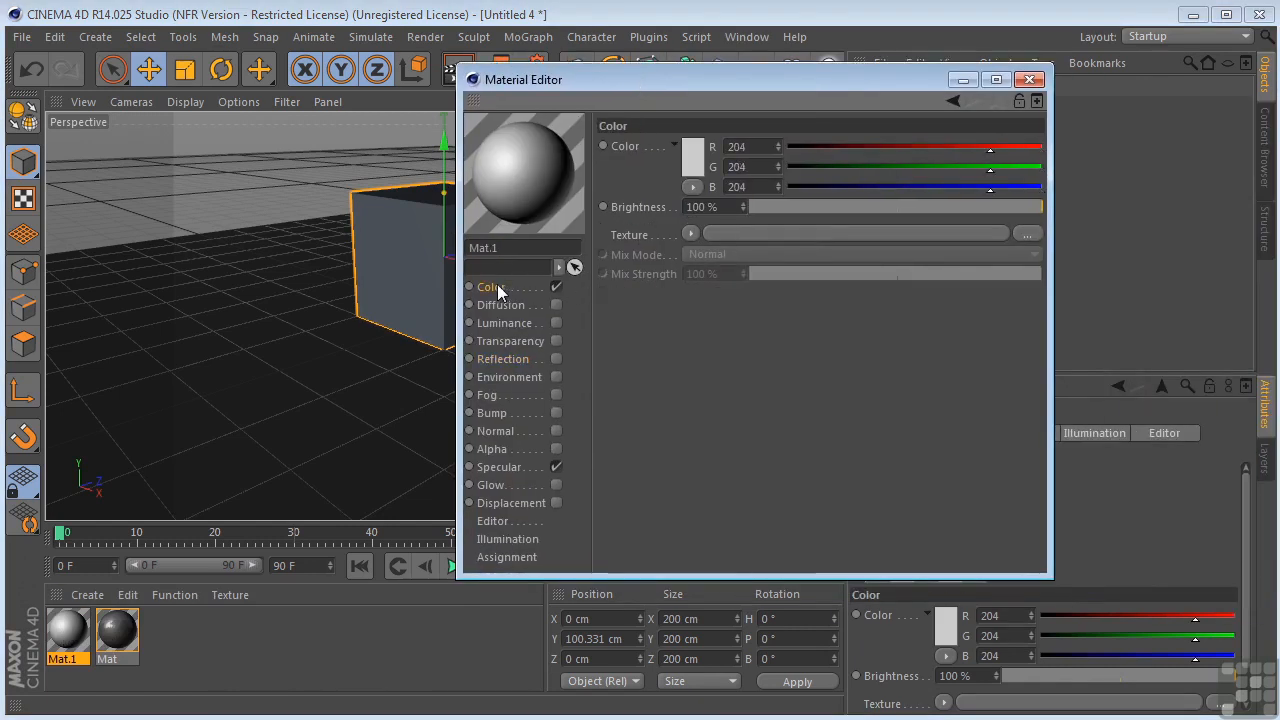
pyautogui.click(690, 236)
pyautogui.moveTo(746, 660)
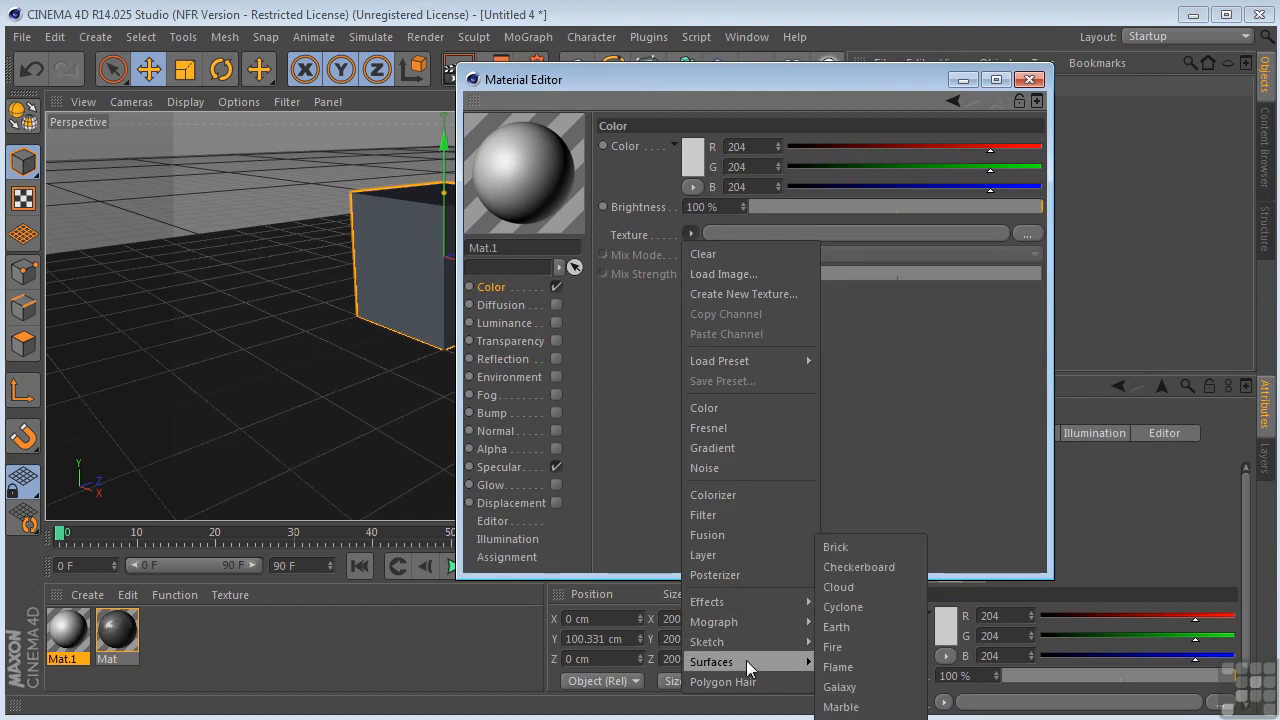
pyautogui.click(873, 566)
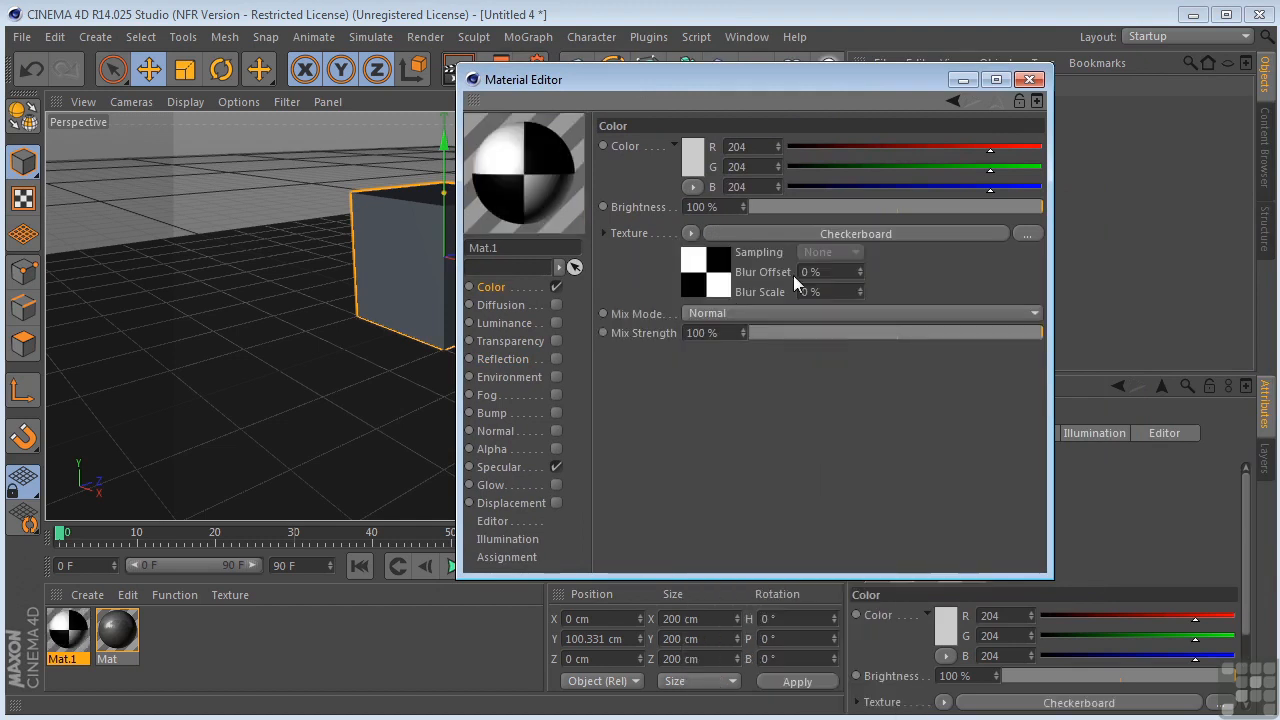
# Set the checkerboard's U and V frequency to 5 and apply the material to the cube.
pyautogui.click(728, 268)
pyautogui.click(700, 322)
pyautogui.write('5')
pyautogui.press('Tab')
pyautogui.write('5')
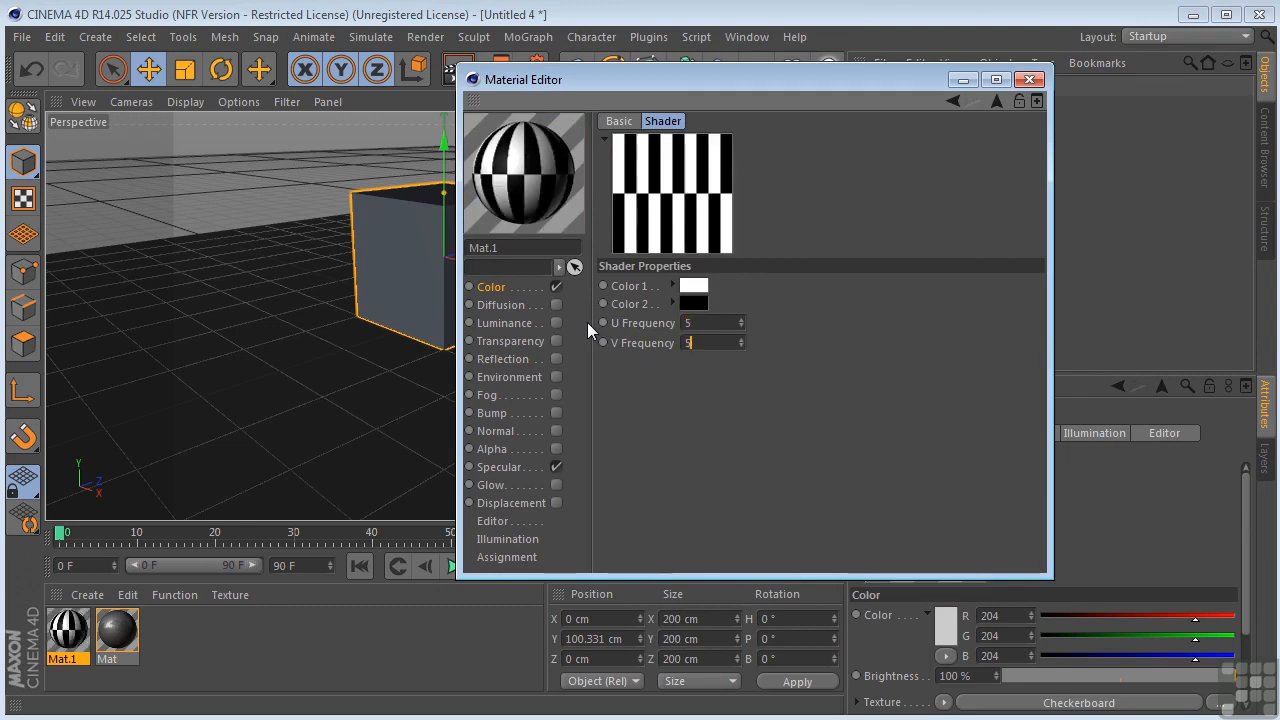
pyautogui.press('Tab')
pyautogui.click(1029, 79)
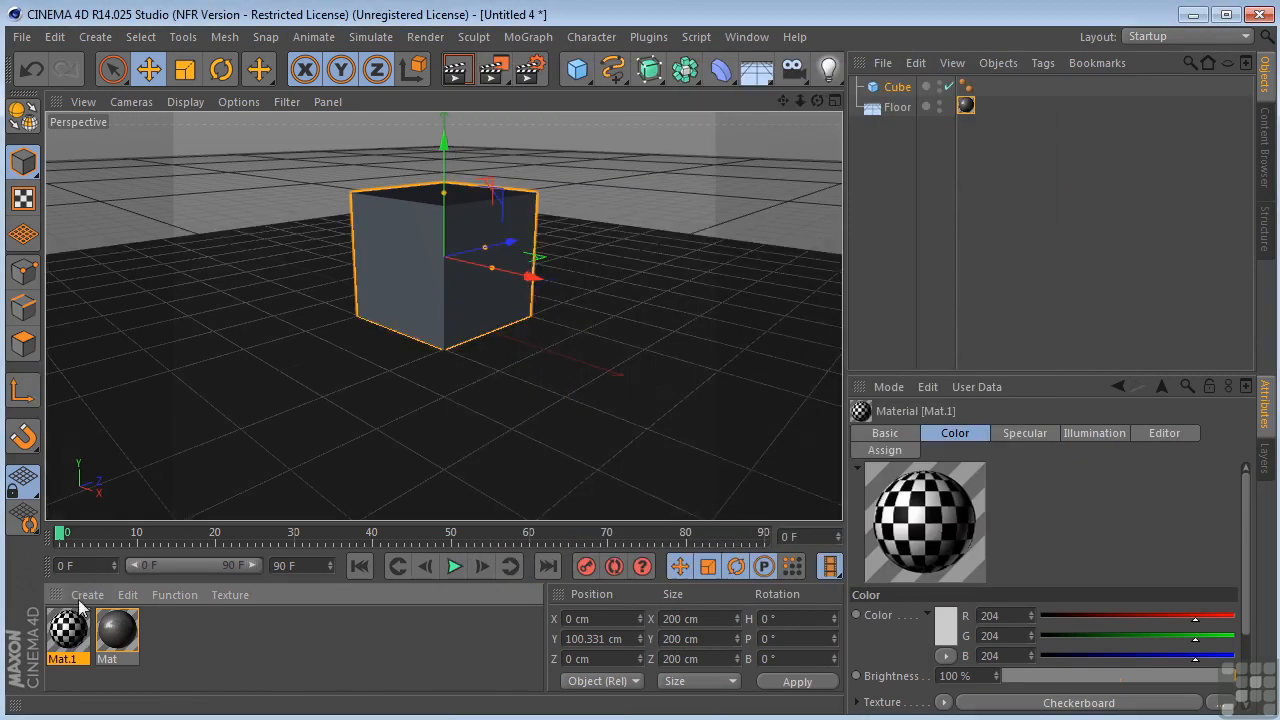
pyautogui.moveTo(73, 633); pyautogui.dragTo(385, 270)
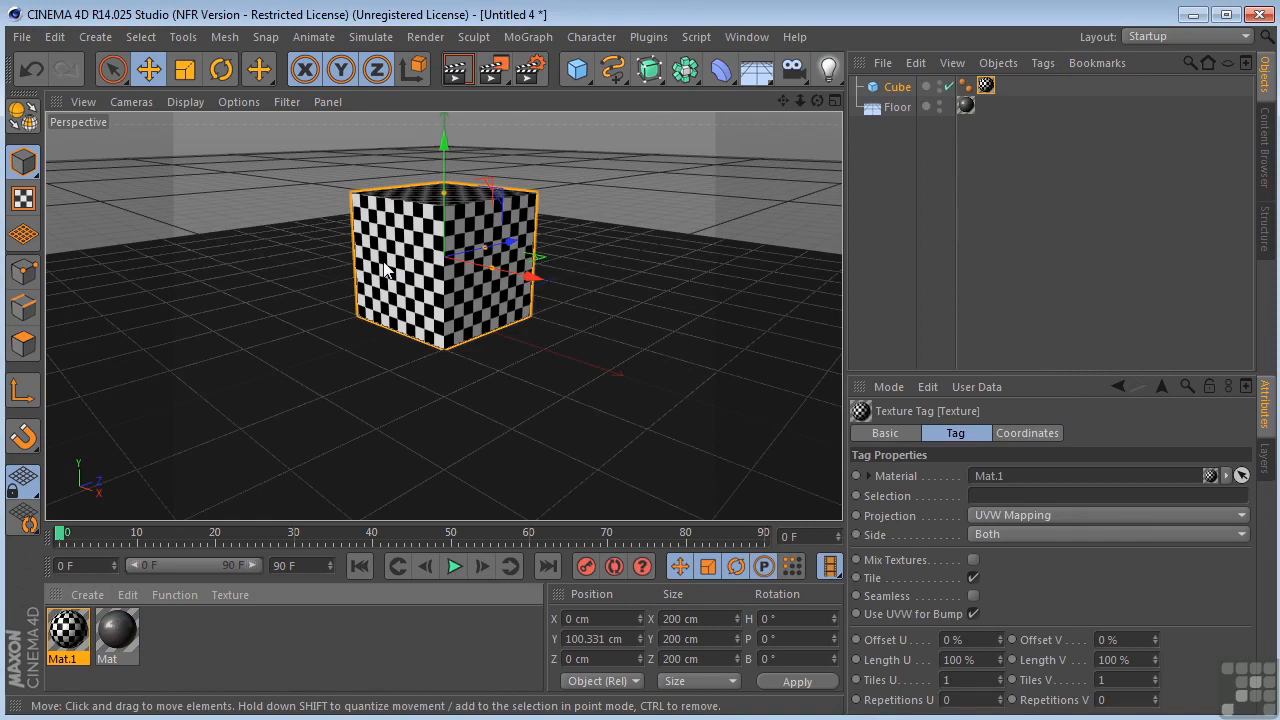
# Render the perspective view from a higher angle to check the checkered cube's reflection in the floor.
pyautogui.moveTo(815, 102); pyautogui.dragTo(575, 109)
pyautogui.hotkey('ctrl', 'r')
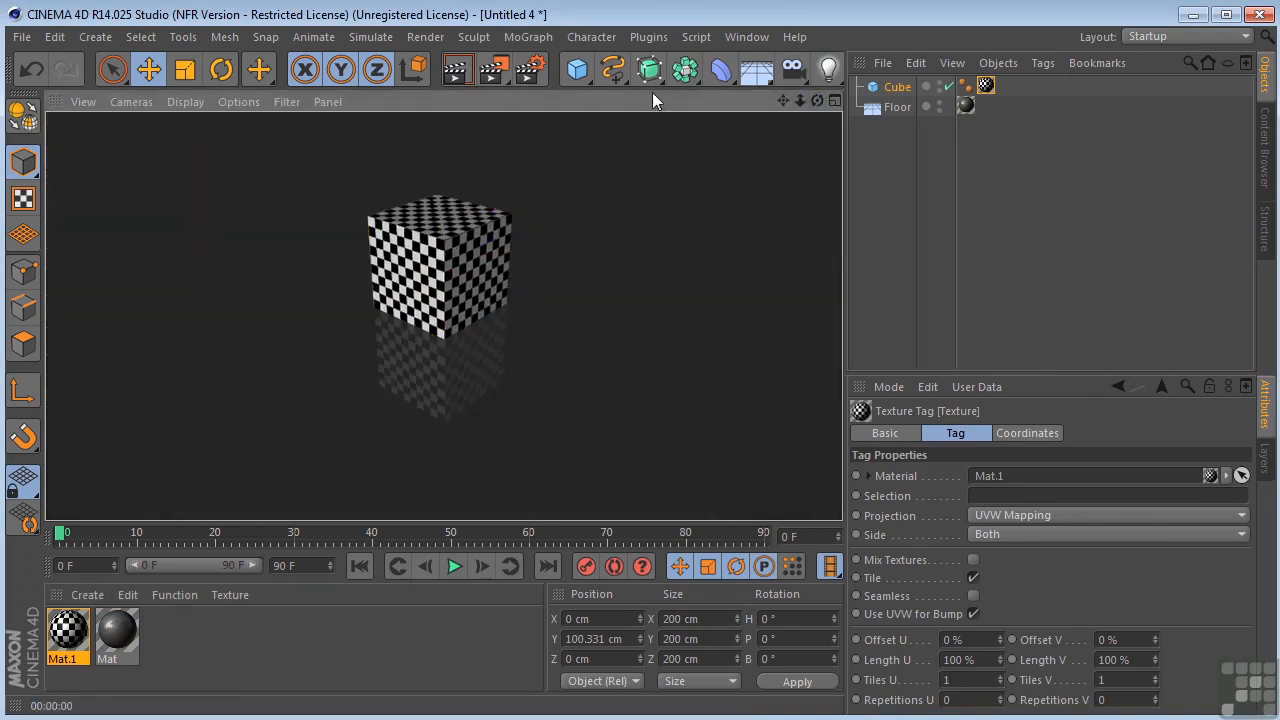
pyautogui.click(578, 258)
# Add a sphere and place it beside the cube at about X 337 cm, Y 104 cm, so it rests on the floor.
pyautogui.click(580, 72)
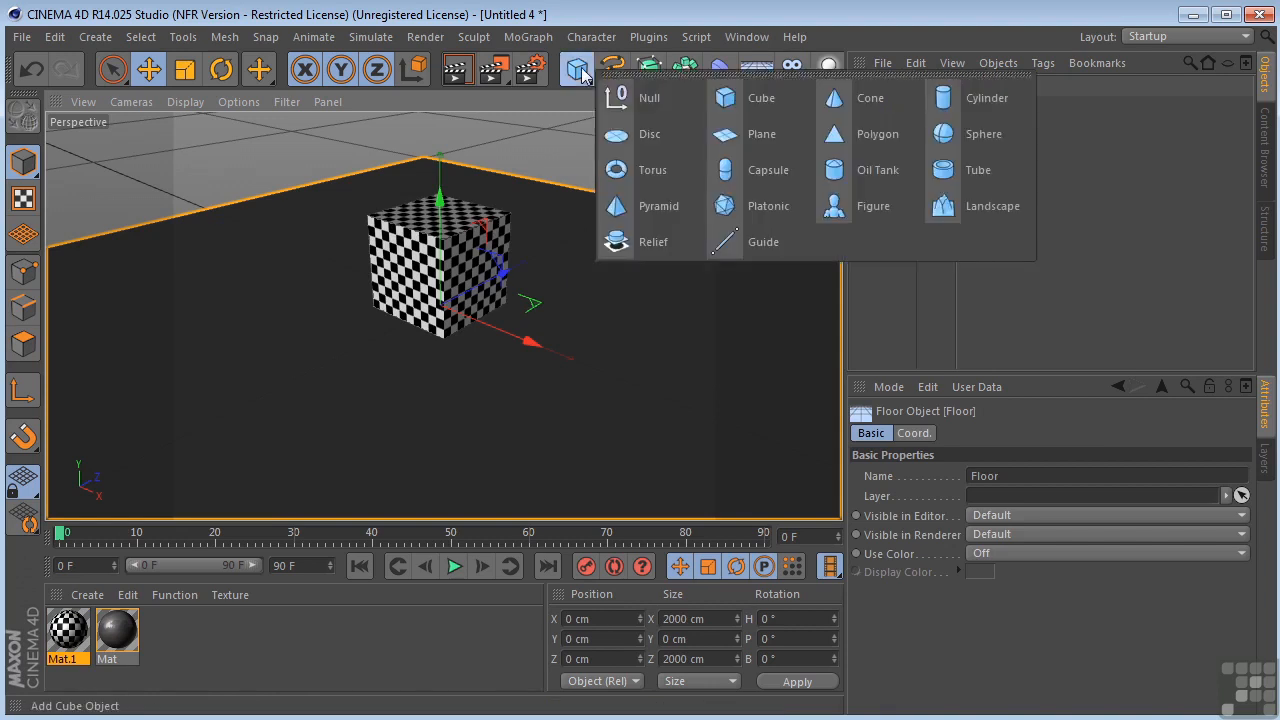
pyautogui.click(978, 138)
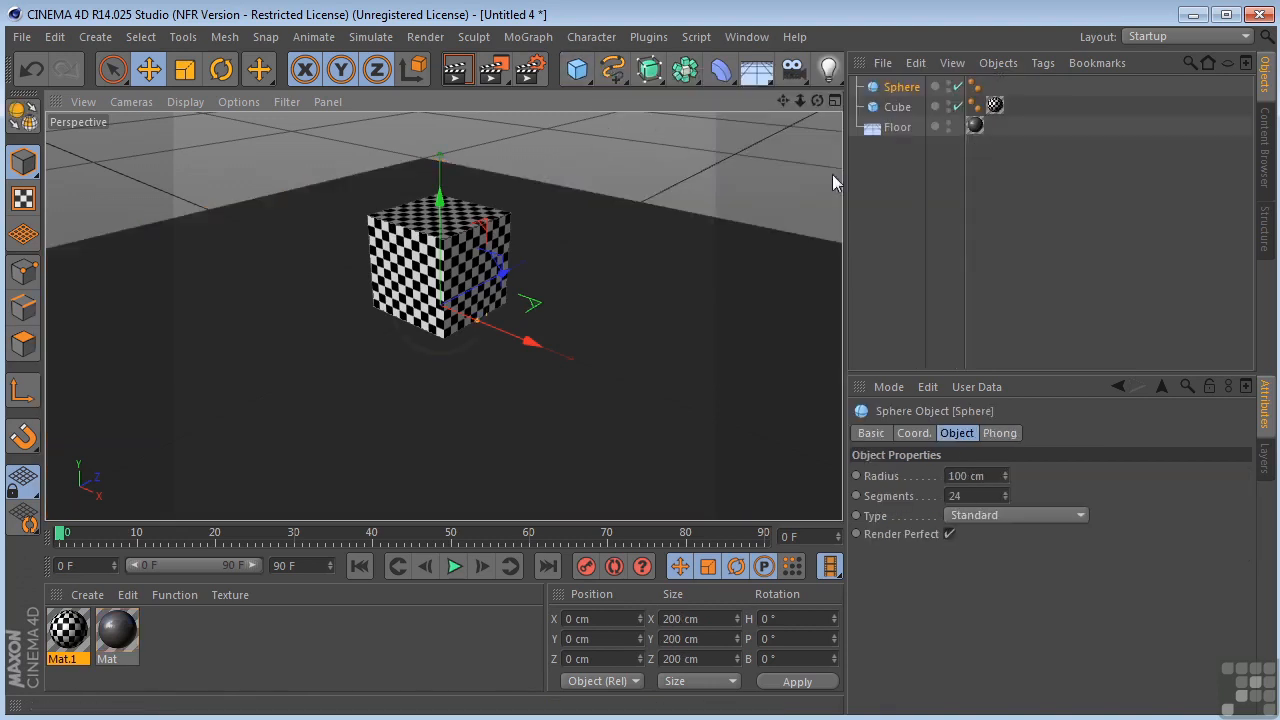
pyautogui.moveTo(523, 337); pyautogui.dragTo(708, 367)
pyautogui.moveTo(595, 262); pyautogui.dragTo(599, 232)
pyautogui.middleClick(530, 216)
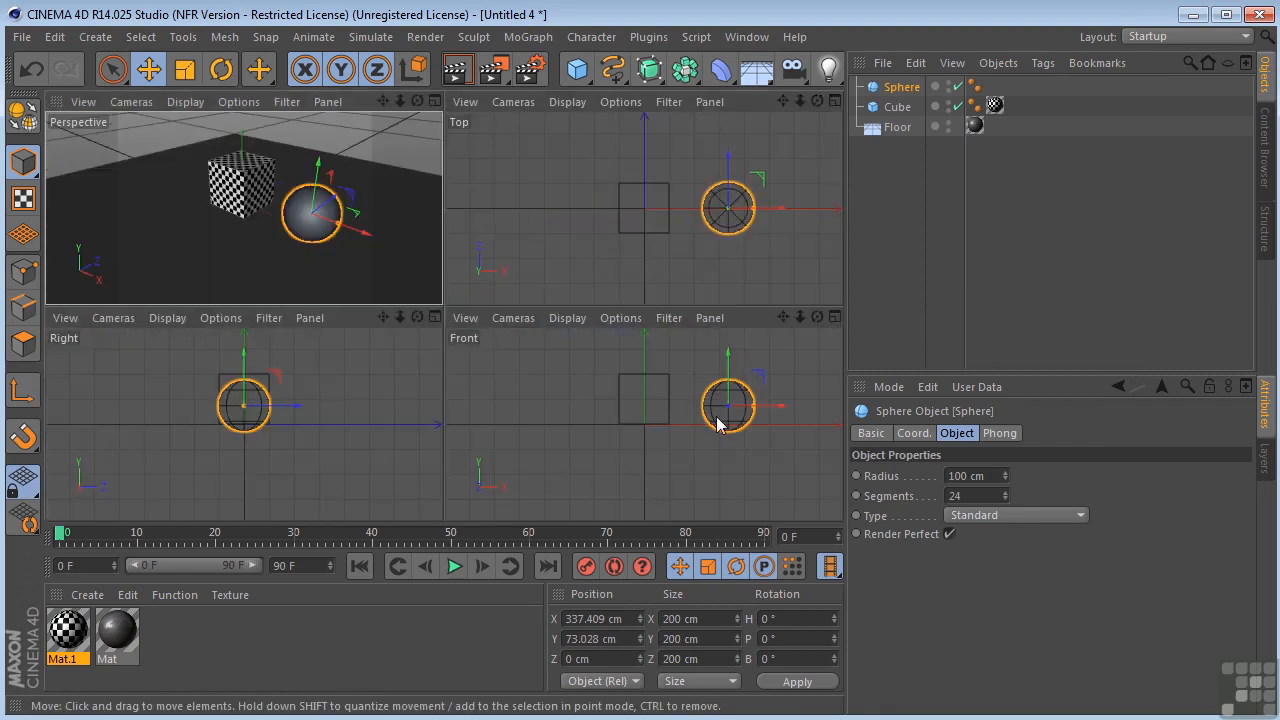
pyautogui.scroll(4, 720, 415)
pyautogui.moveTo(737, 358); pyautogui.dragTo(738, 347)
pyautogui.middleClick(322, 212)
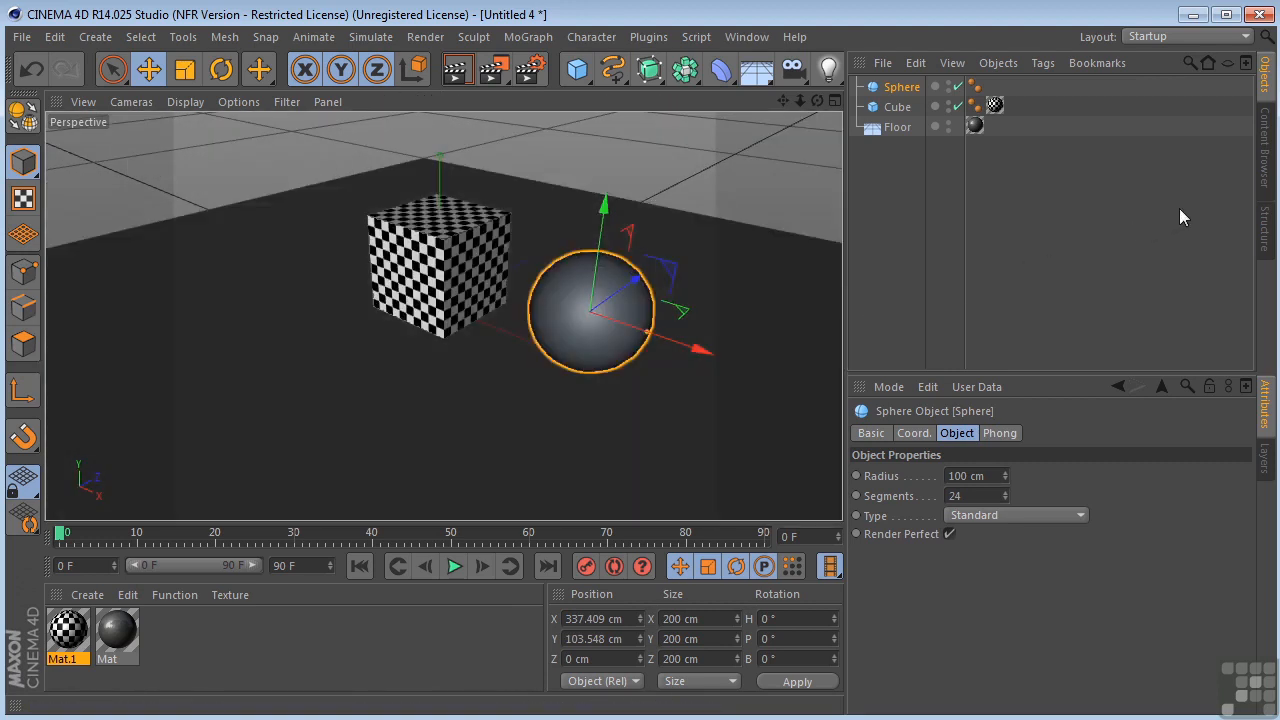
# Open the Metal category of the Visualize material presets in the content browser.
pyautogui.click(1262, 150)
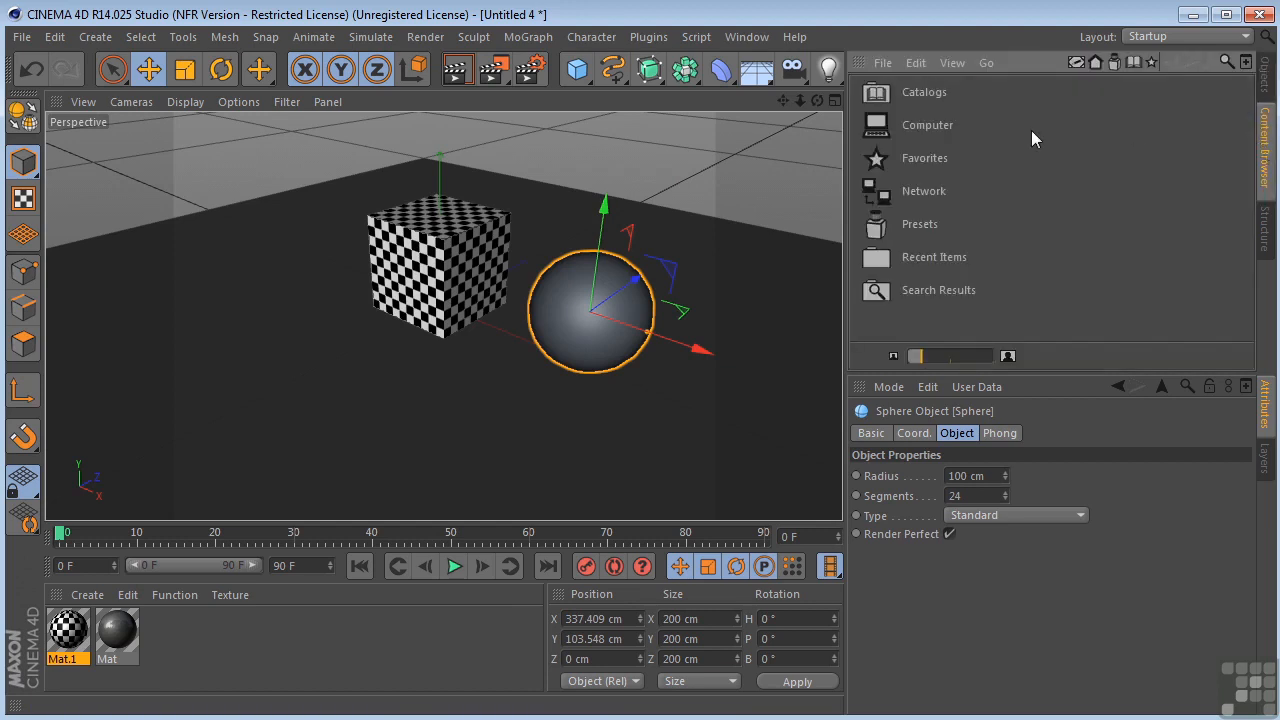
pyautogui.doubleClick(905, 224)
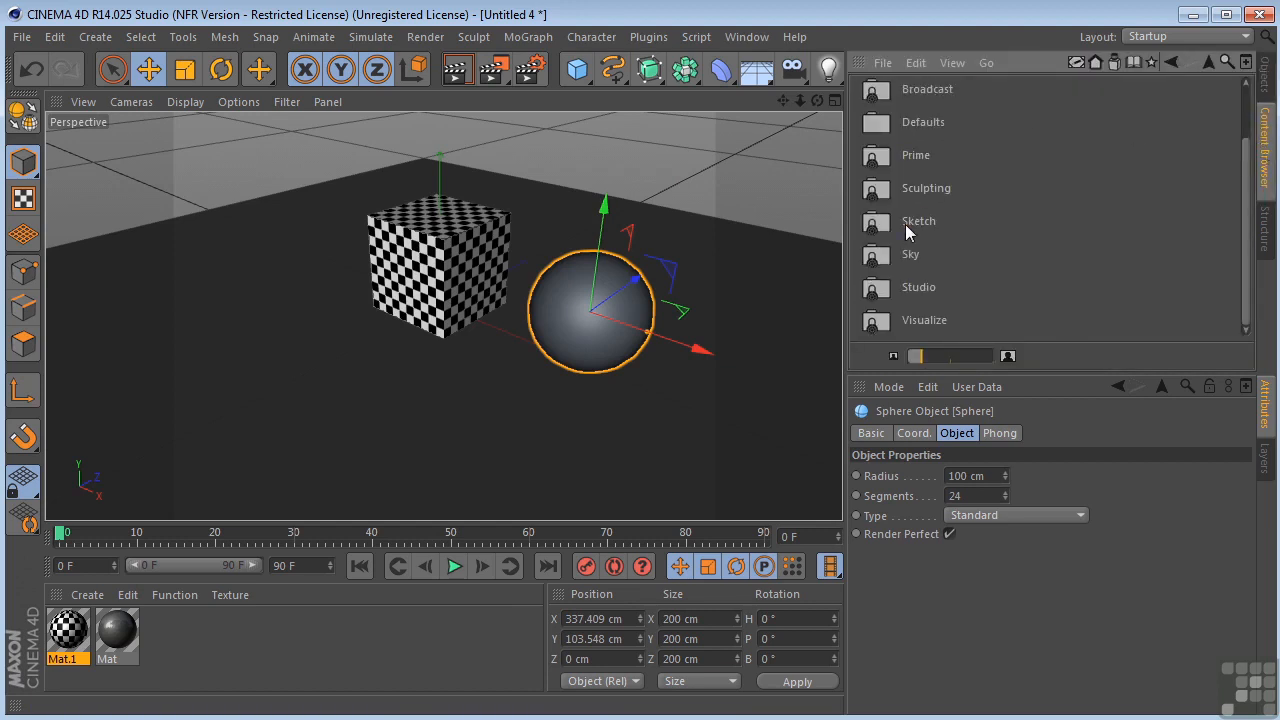
pyautogui.doubleClick(893, 320)
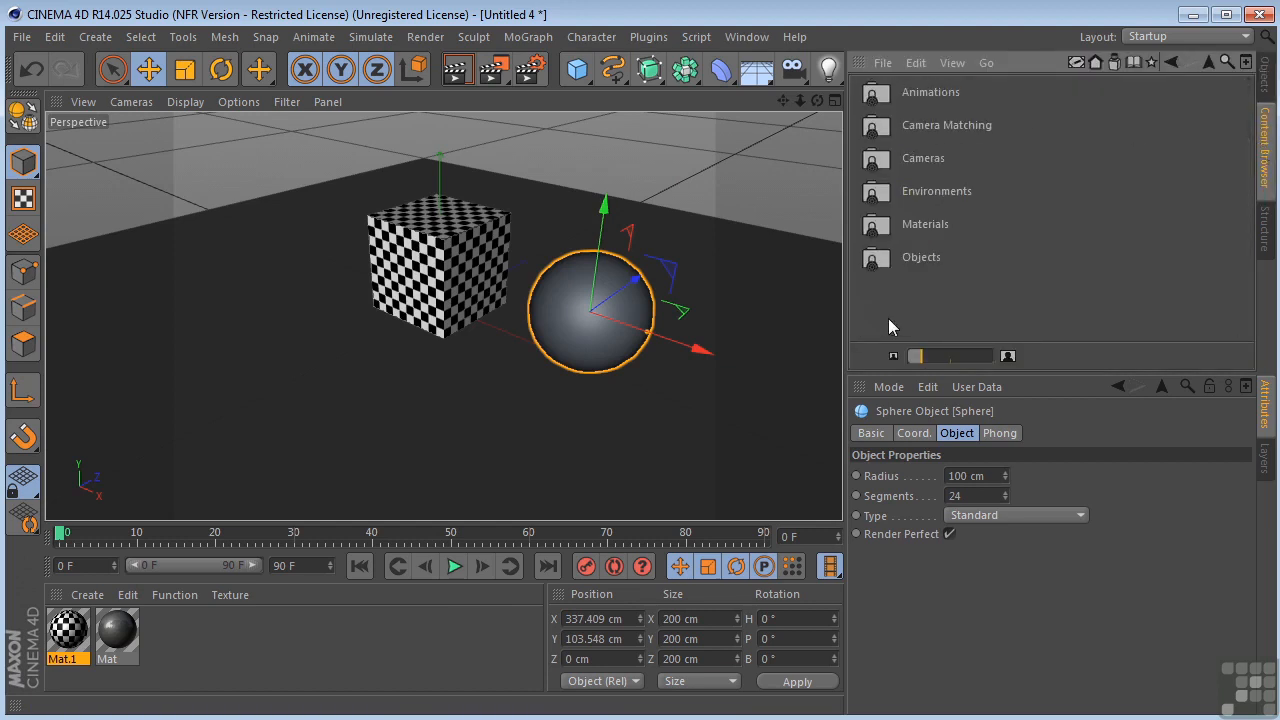
pyautogui.doubleClick(882, 228)
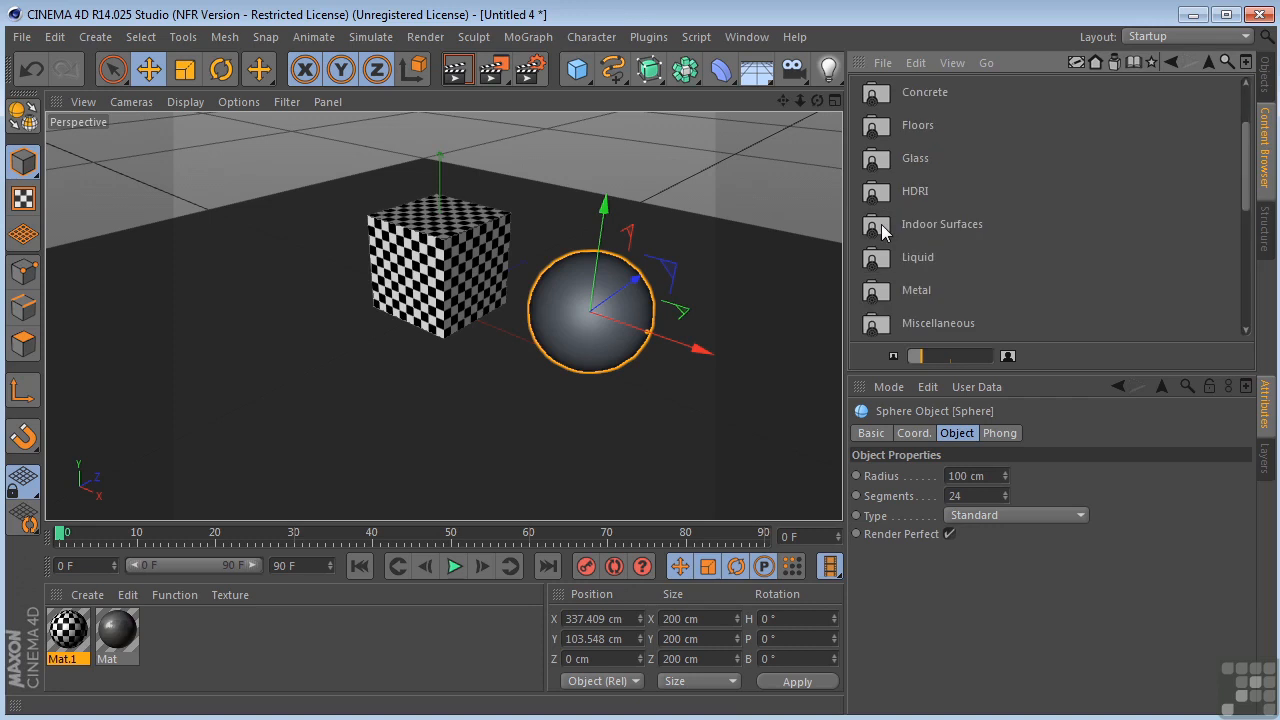
pyautogui.doubleClick(884, 292)
pyautogui.click(888, 290)
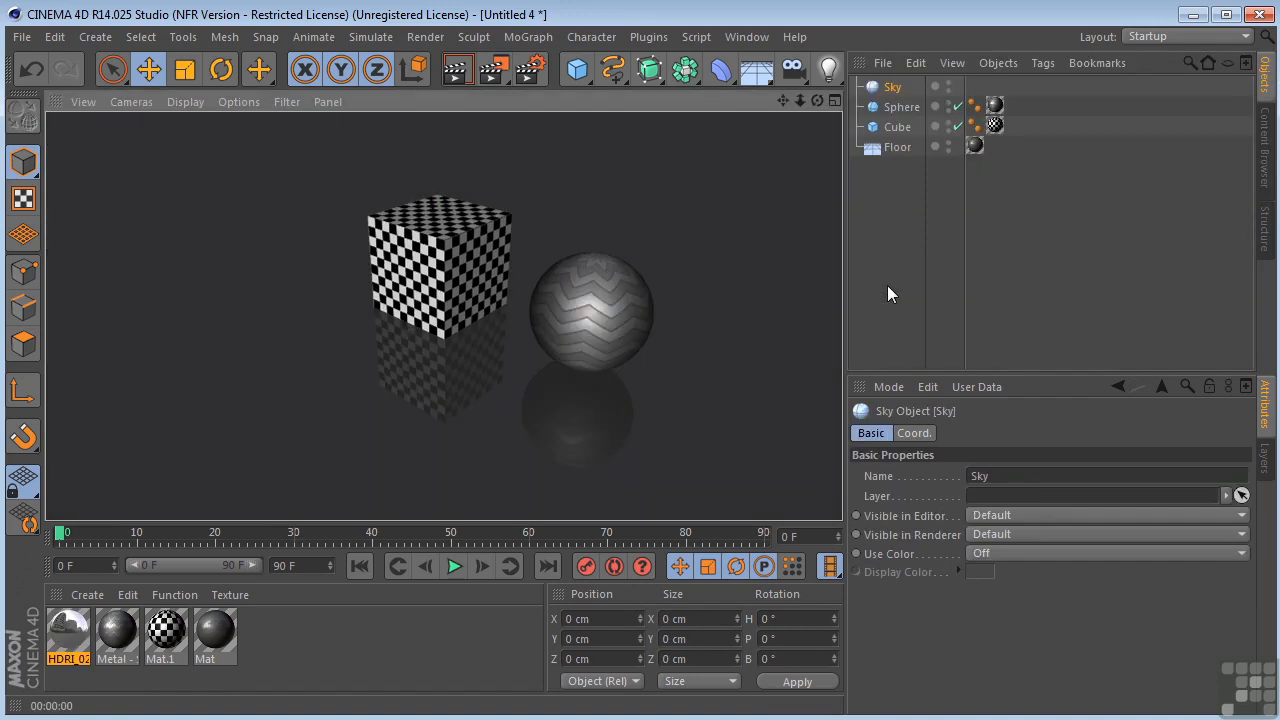
# Apply the HDRI_02 material to the Sky object and test render the scene from two different angles.
pyautogui.moveTo(55, 632); pyautogui.dragTo(817, 104)
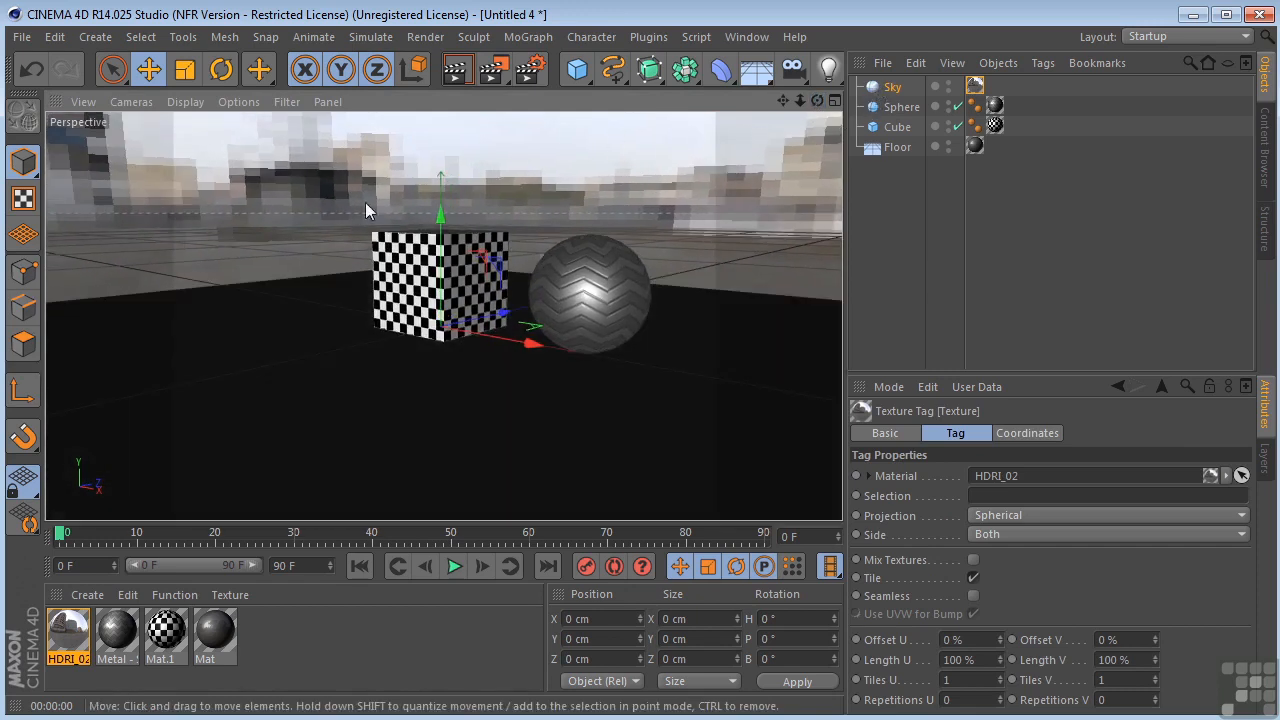
pyautogui.click(455, 72)
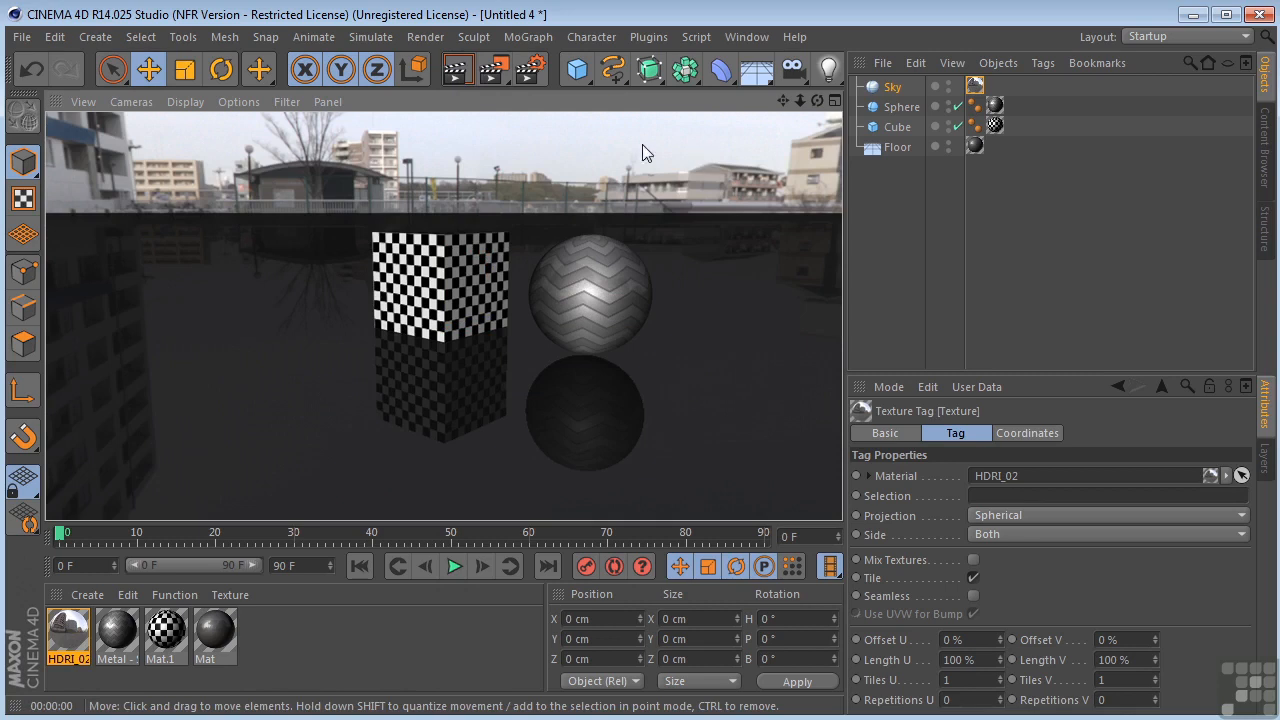
pyautogui.moveTo(818, 101); pyautogui.dragTo(600, 102)
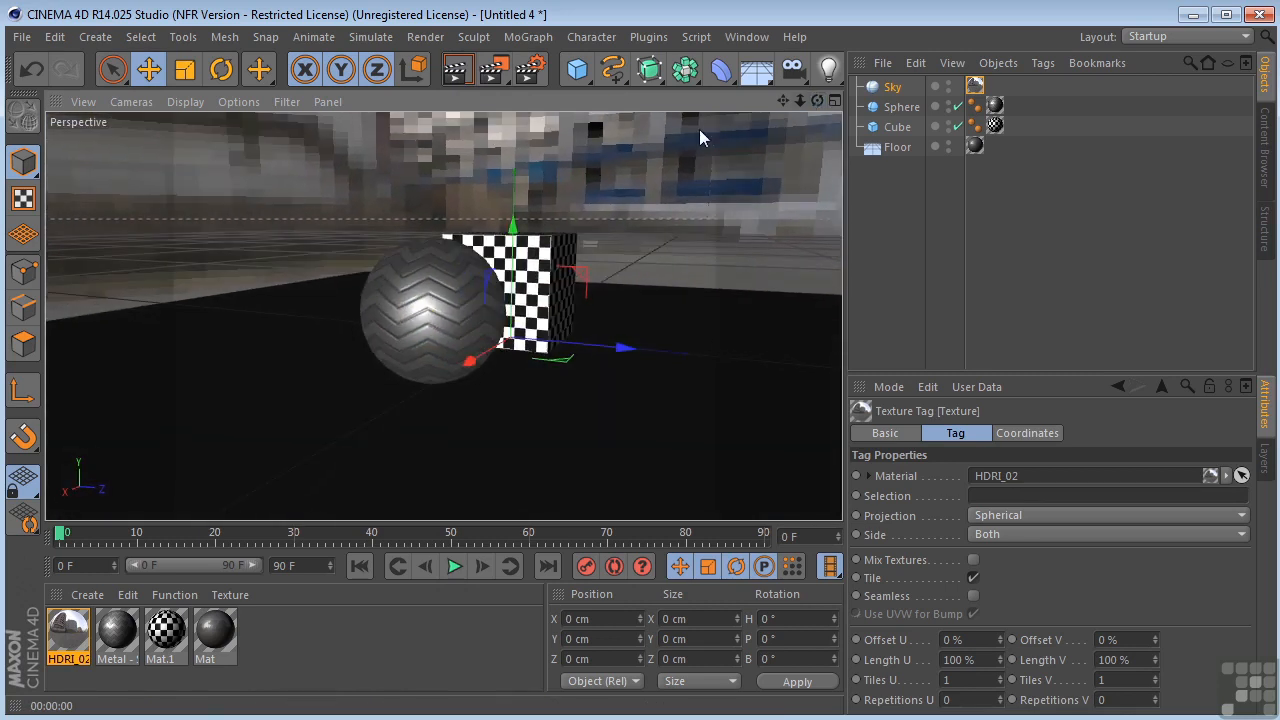
pyautogui.click(459, 78)
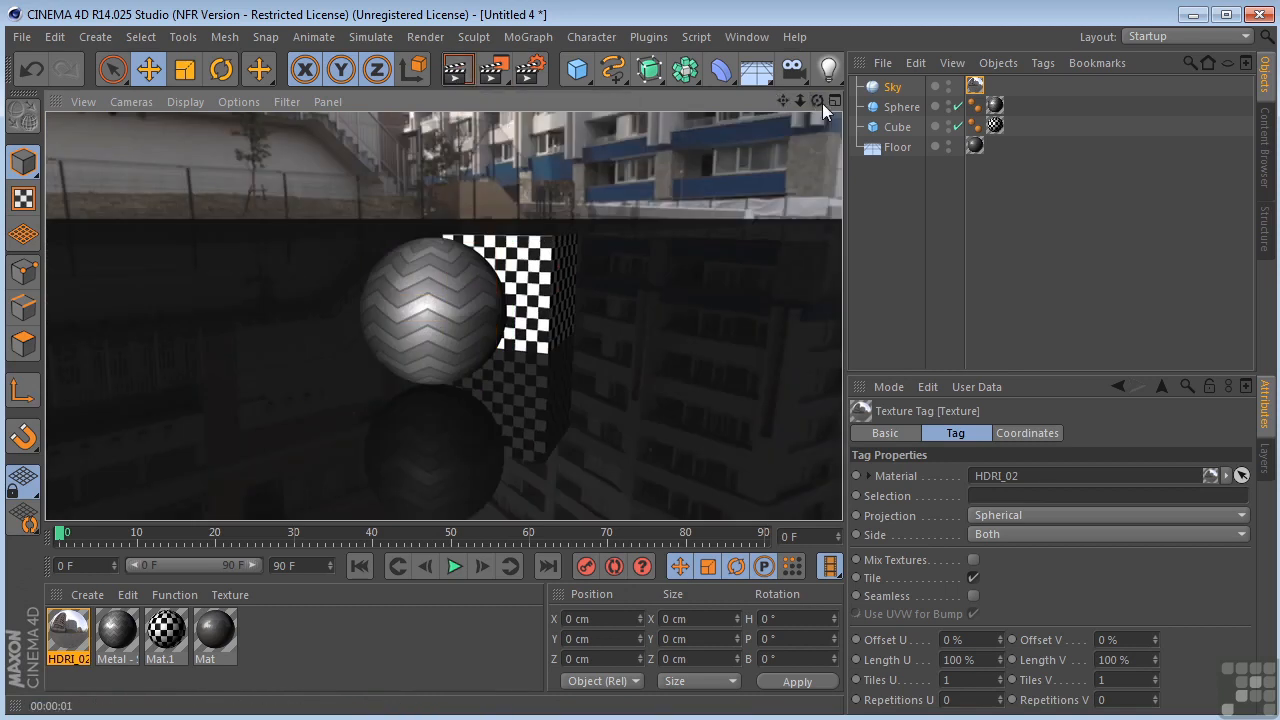
# Add a Compositing tag to the Sky object.
pyautogui.moveTo(818, 101); pyautogui.dragTo(956, 106)
pyautogui.moveTo(788, 99); pyautogui.dragTo(890, 60)
pyautogui.moveTo(800, 101); pyautogui.dragTo(838, 104)
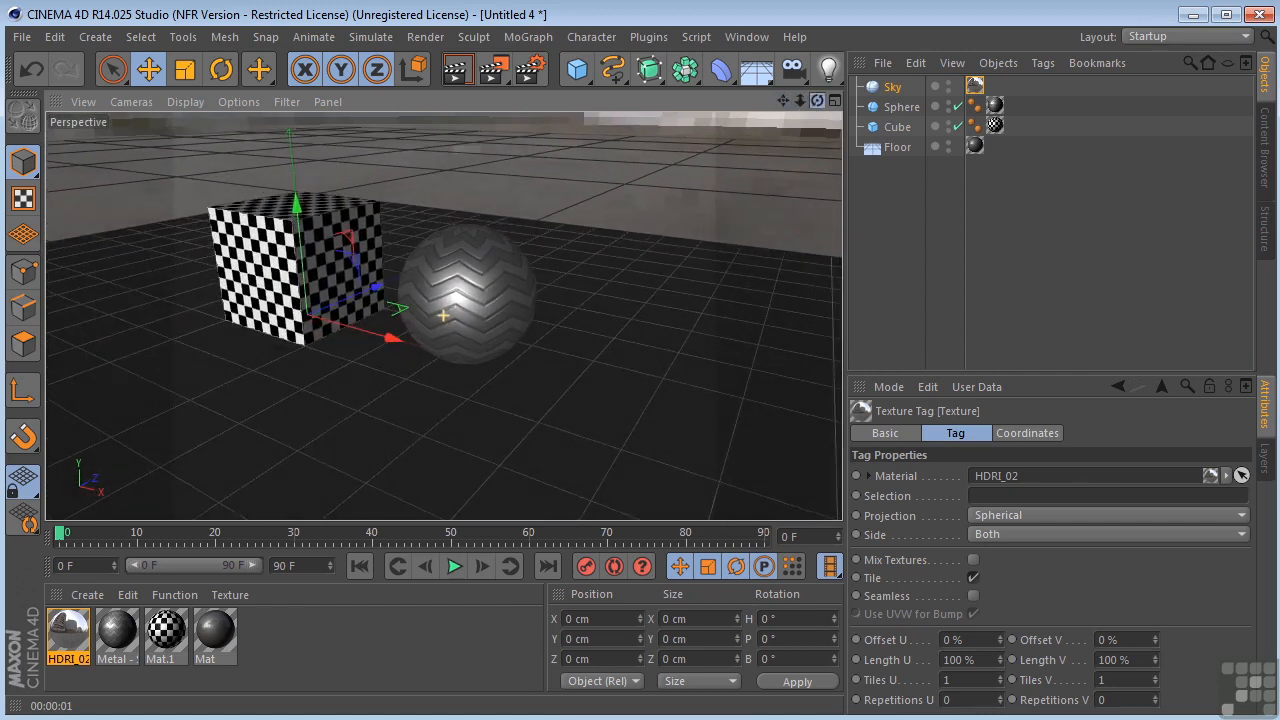
pyautogui.click(894, 89)
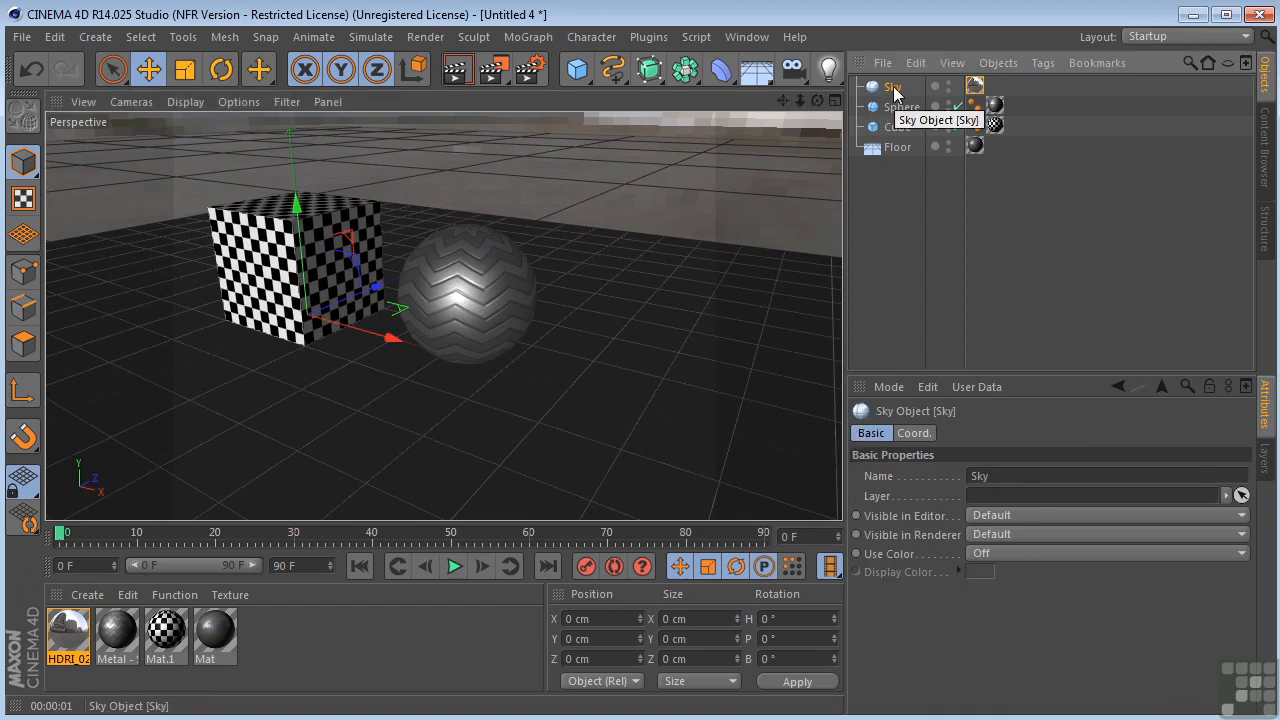
pyautogui.rightClick(893, 87)
pyautogui.moveTo(911, 99)
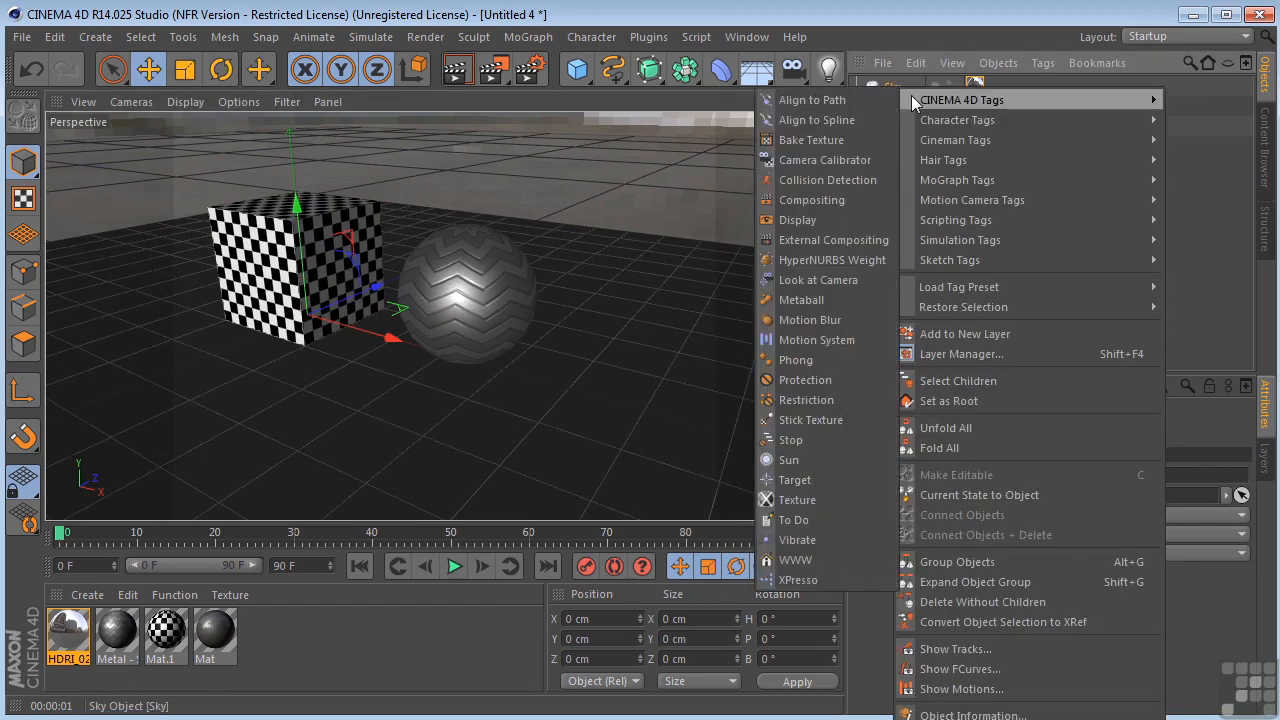
pyautogui.click(821, 207)
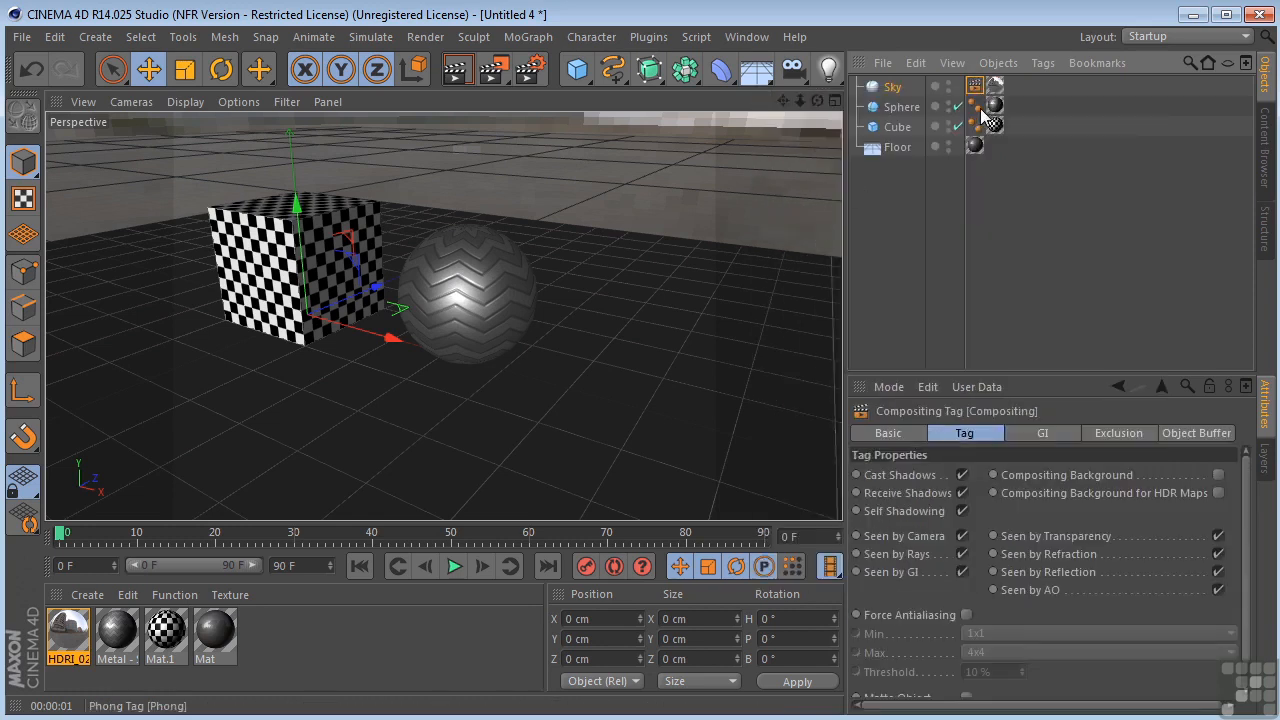
# Turn off Seen by Camera in the Sky's Compositing tag and test render the scene from a lower angle.
pyautogui.click(962, 537)
pyautogui.moveTo(816, 103); pyautogui.dragTo(599, 170)
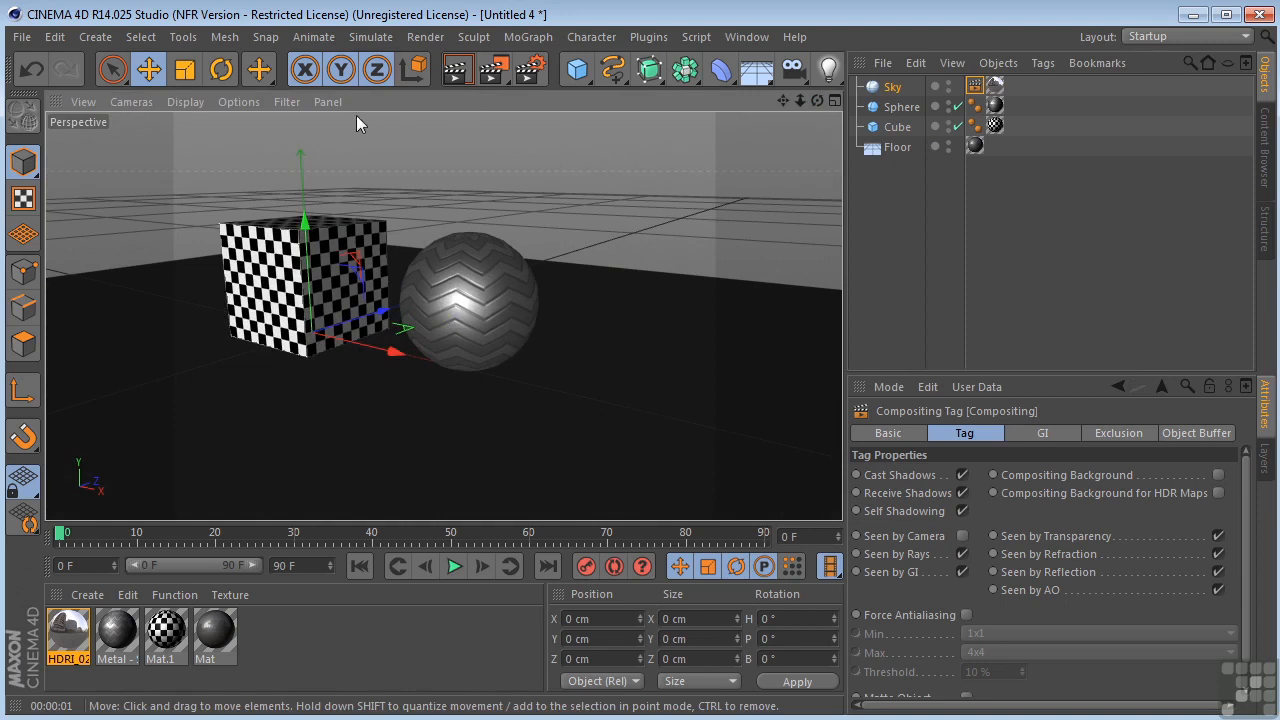
pyautogui.click(453, 72)
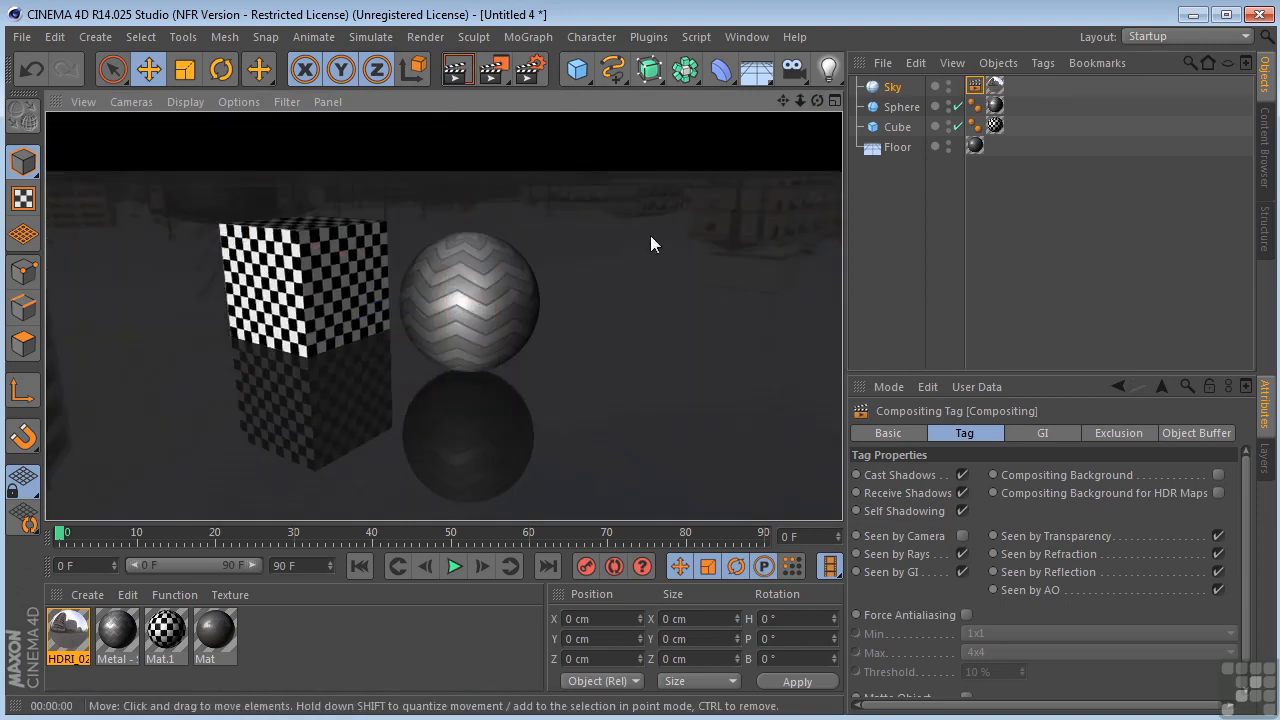
# Add the Floor to the exclusion list of the Sky's Compositing tag in Exclude mode and test render the view.
pyautogui.click(975, 90)
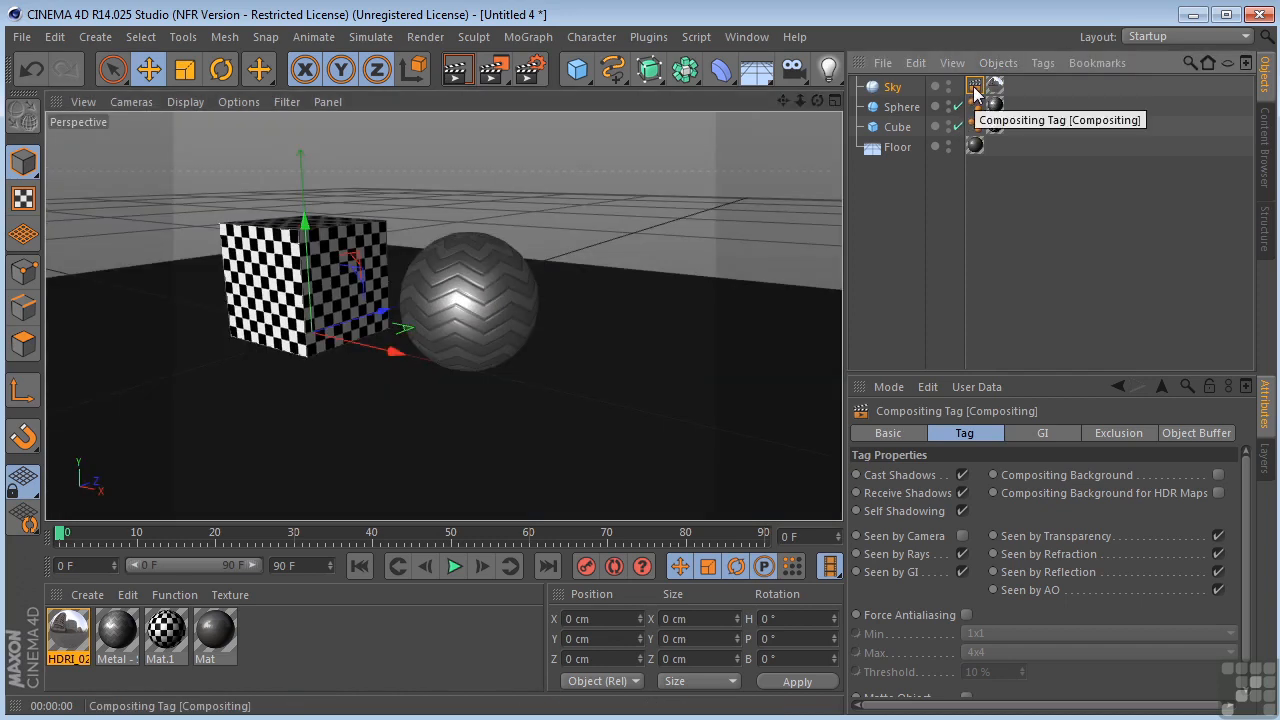
pyautogui.click(1118, 433)
pyautogui.moveTo(881, 157); pyautogui.dragTo(911, 531)
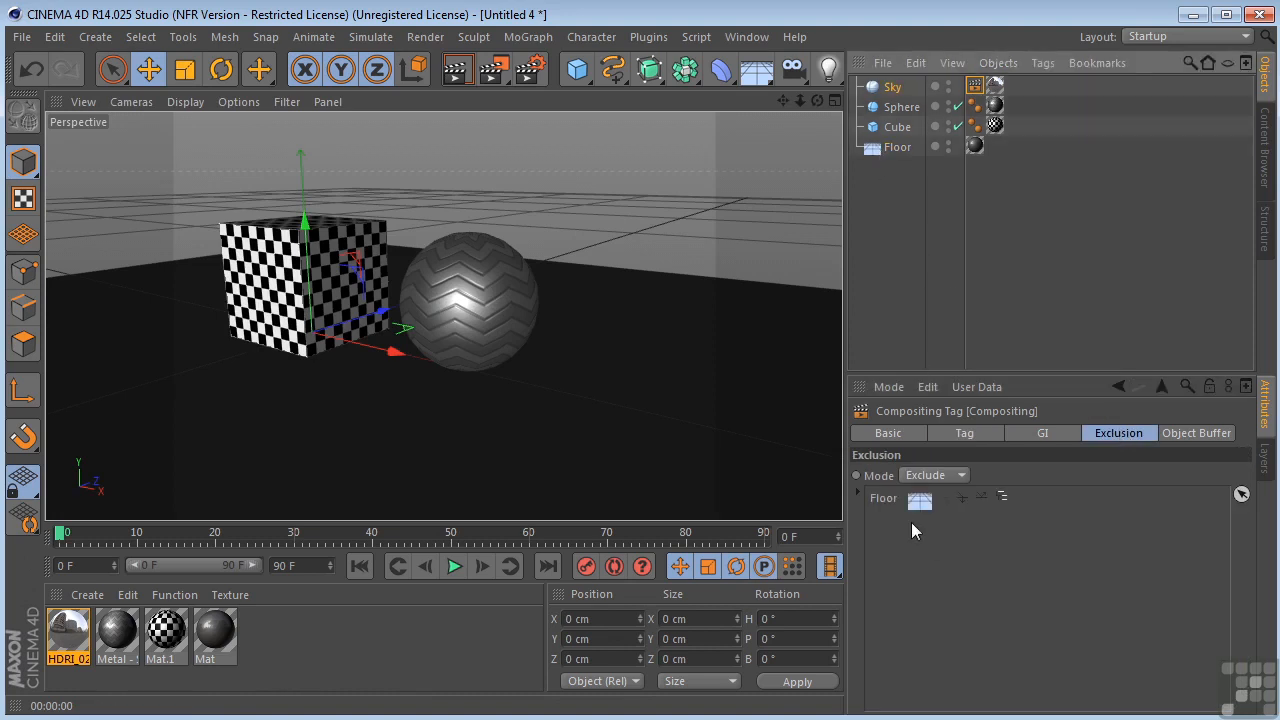
pyautogui.click(455, 70)
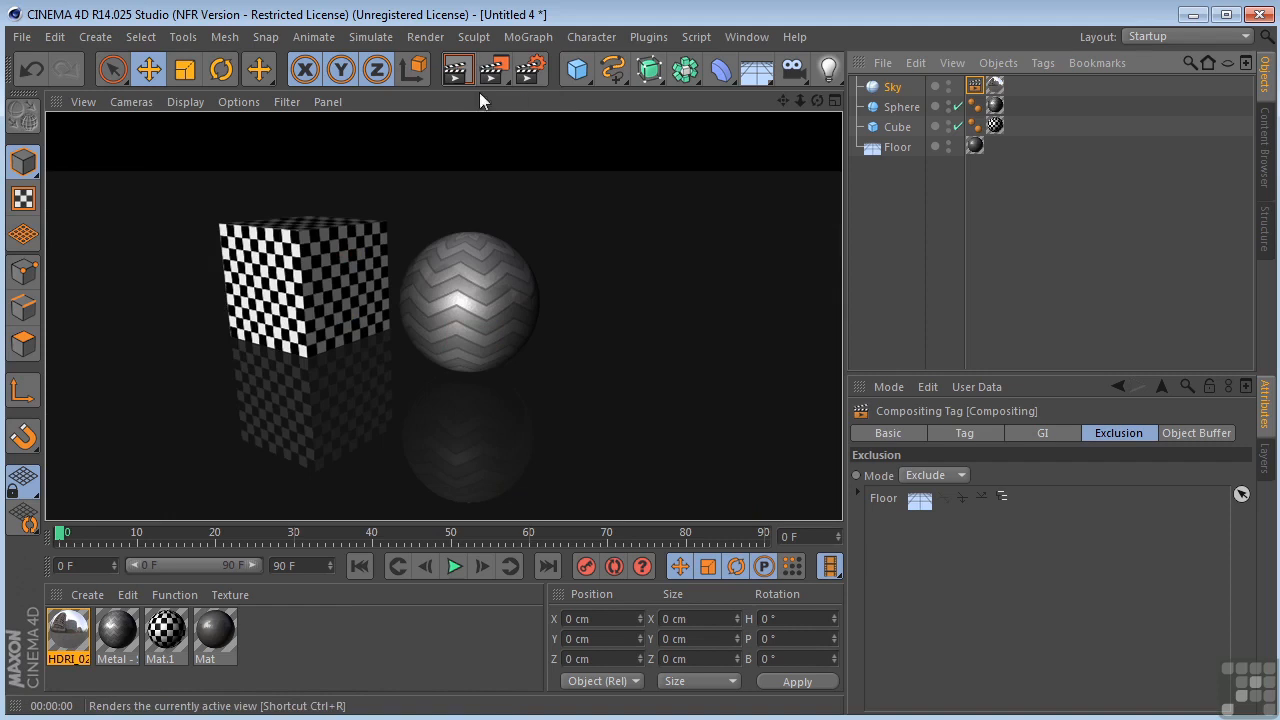
# Create a new material and enable its Reflection channel with the brightness set to about 23%.
pyautogui.keyDown('alt'); pyautogui.moveTo(462, 245); pyautogui.dragTo(444, 312); pyautogui.keyUp('alt')
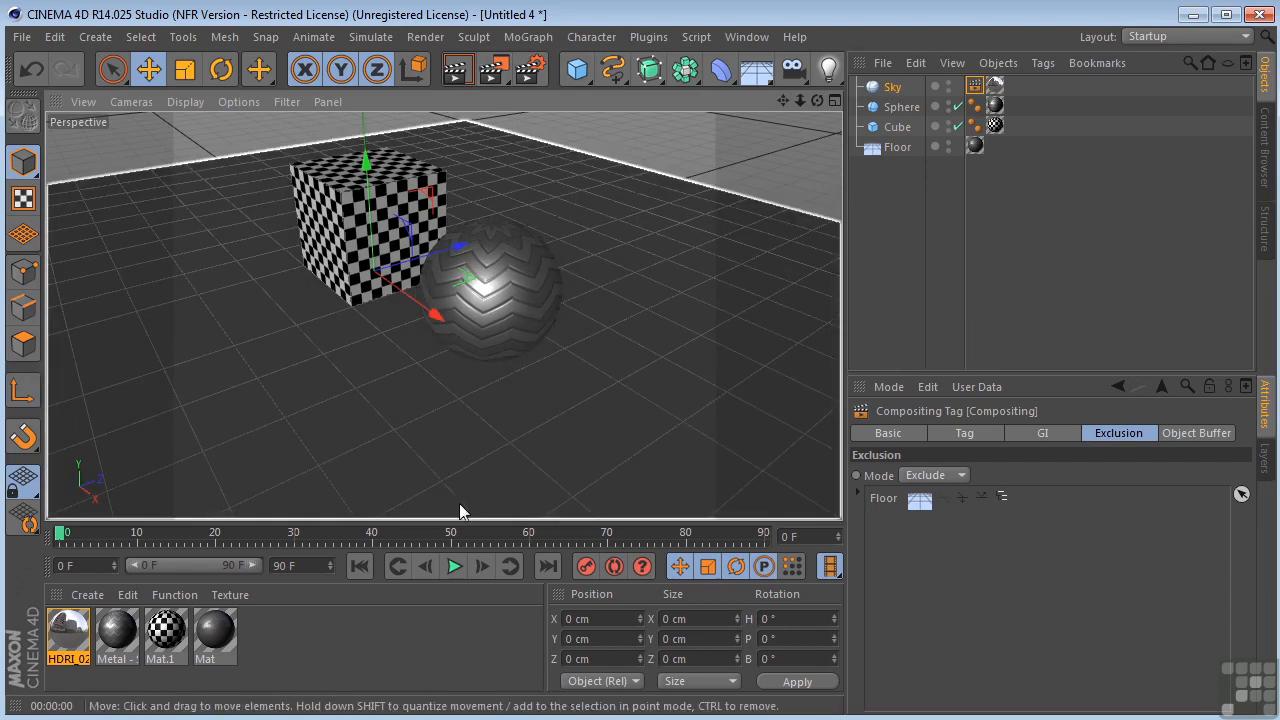
pyautogui.doubleClick(265, 628)
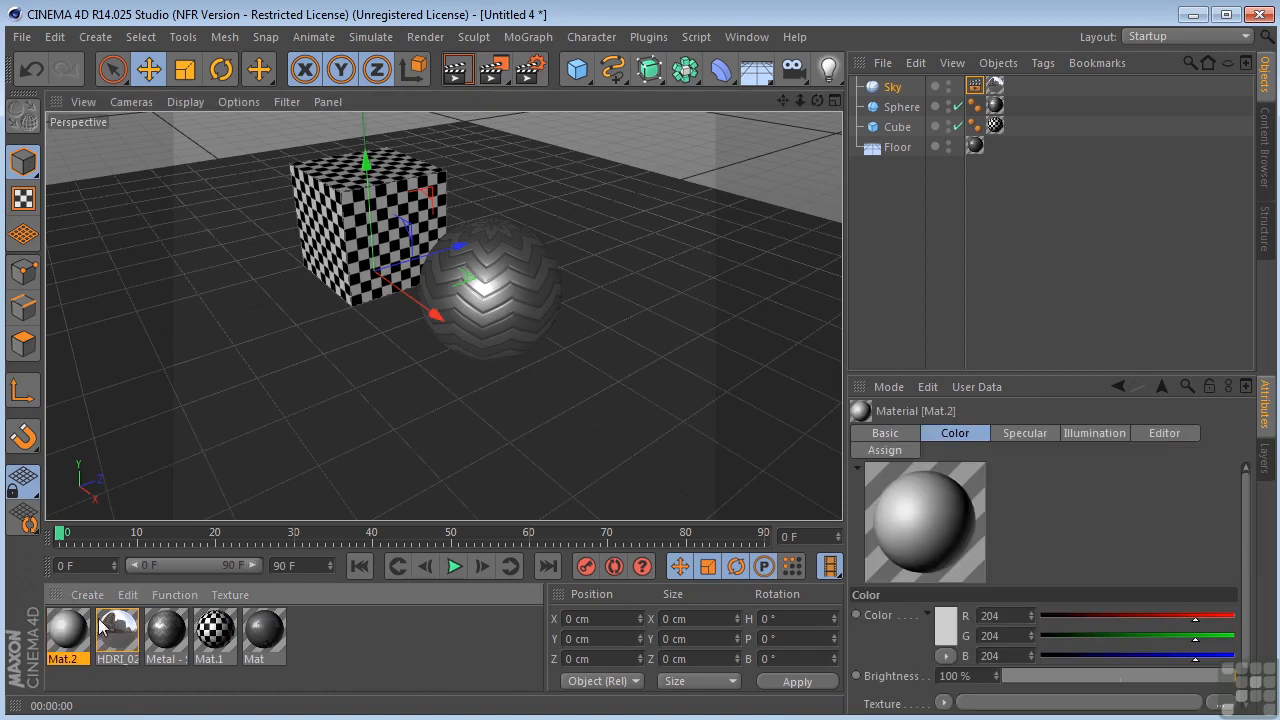
pyautogui.doubleClick(70, 632)
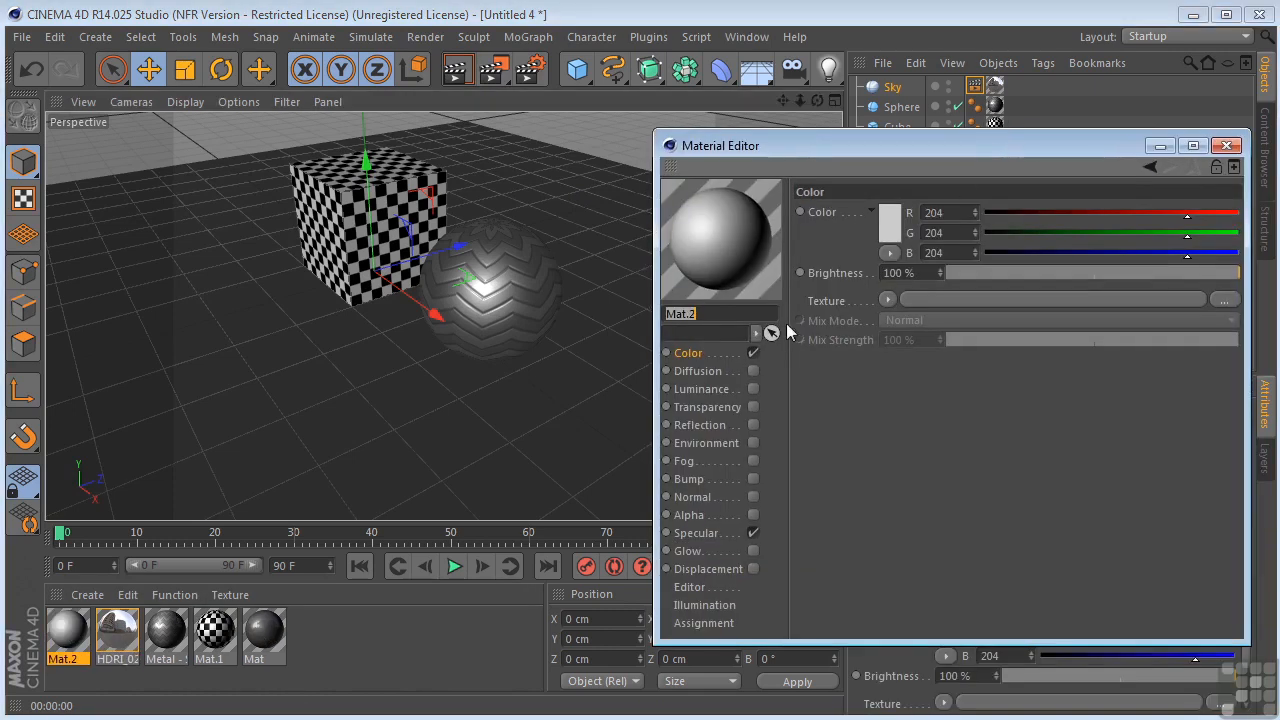
pyautogui.click(697, 426)
pyautogui.click(752, 423)
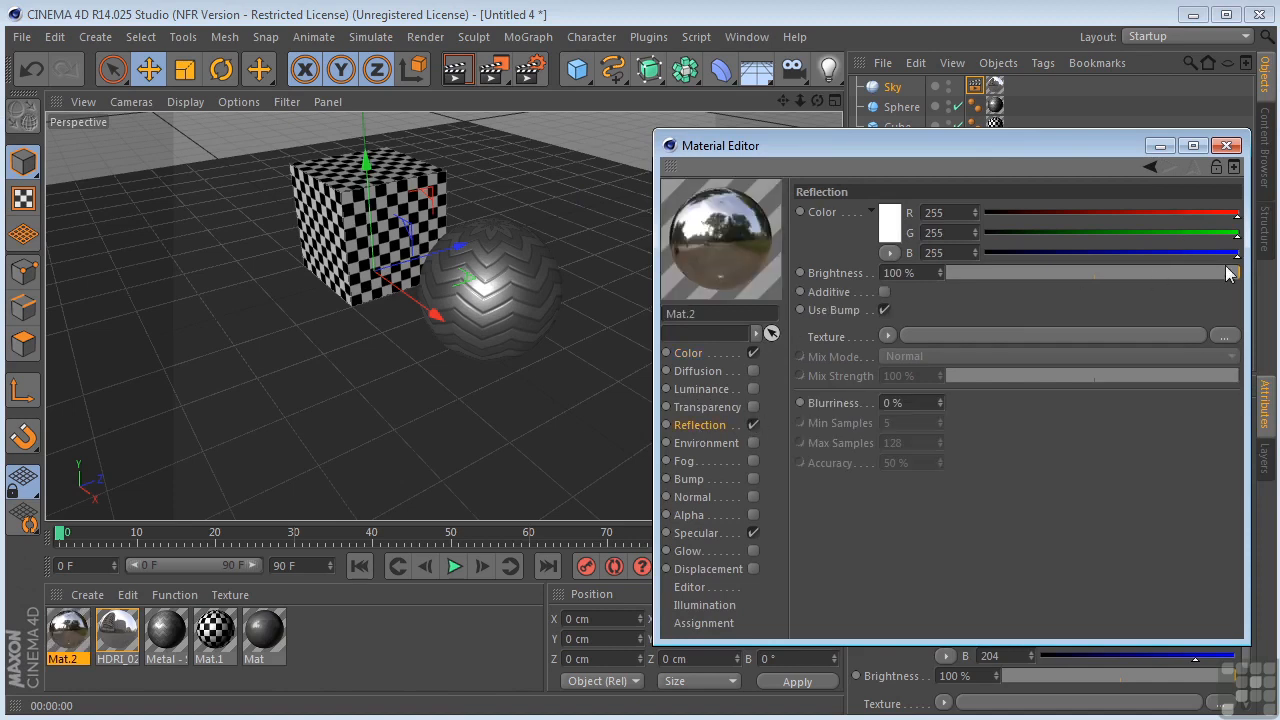
pyautogui.moveTo(1230, 276); pyautogui.dragTo(1093, 284)
pyautogui.moveTo(982, 276); pyautogui.dragTo(1020, 276)
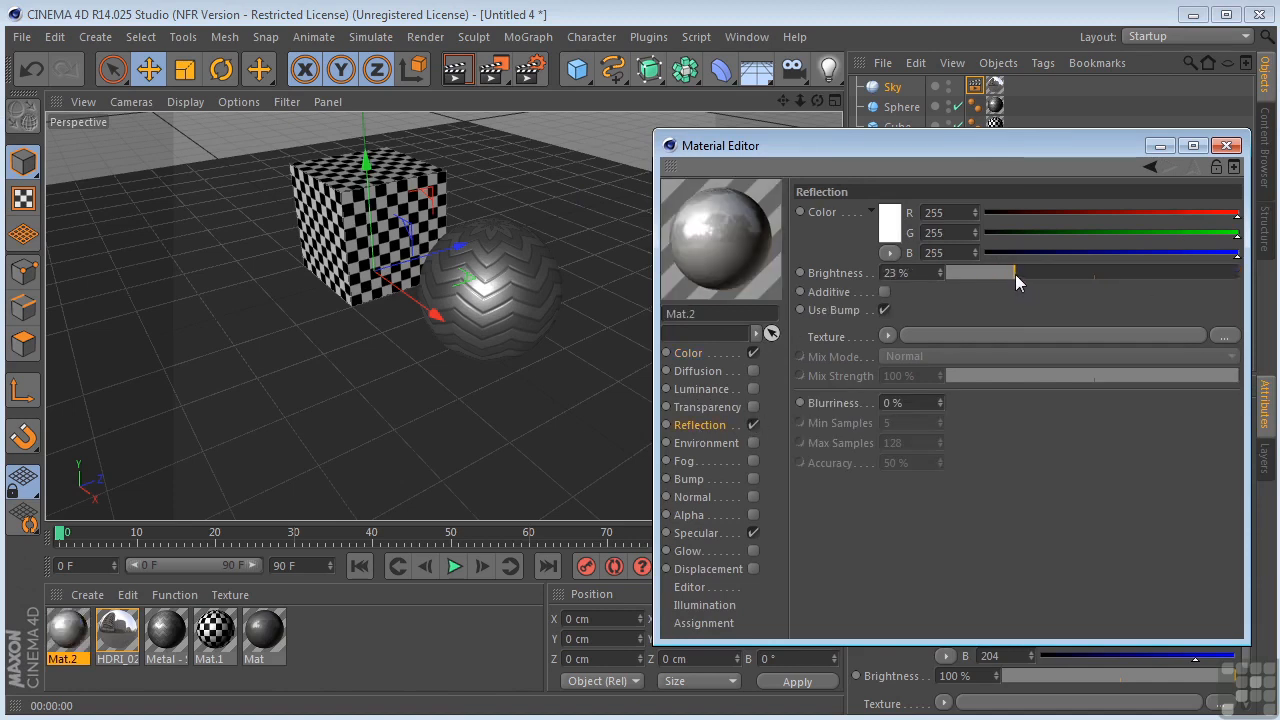
pyautogui.click(1230, 145)
# Replace the sphere's patterned metal material with HDRI_02 and test render the view.
pyautogui.moveTo(557, 370); pyautogui.dragTo(1000, 108)
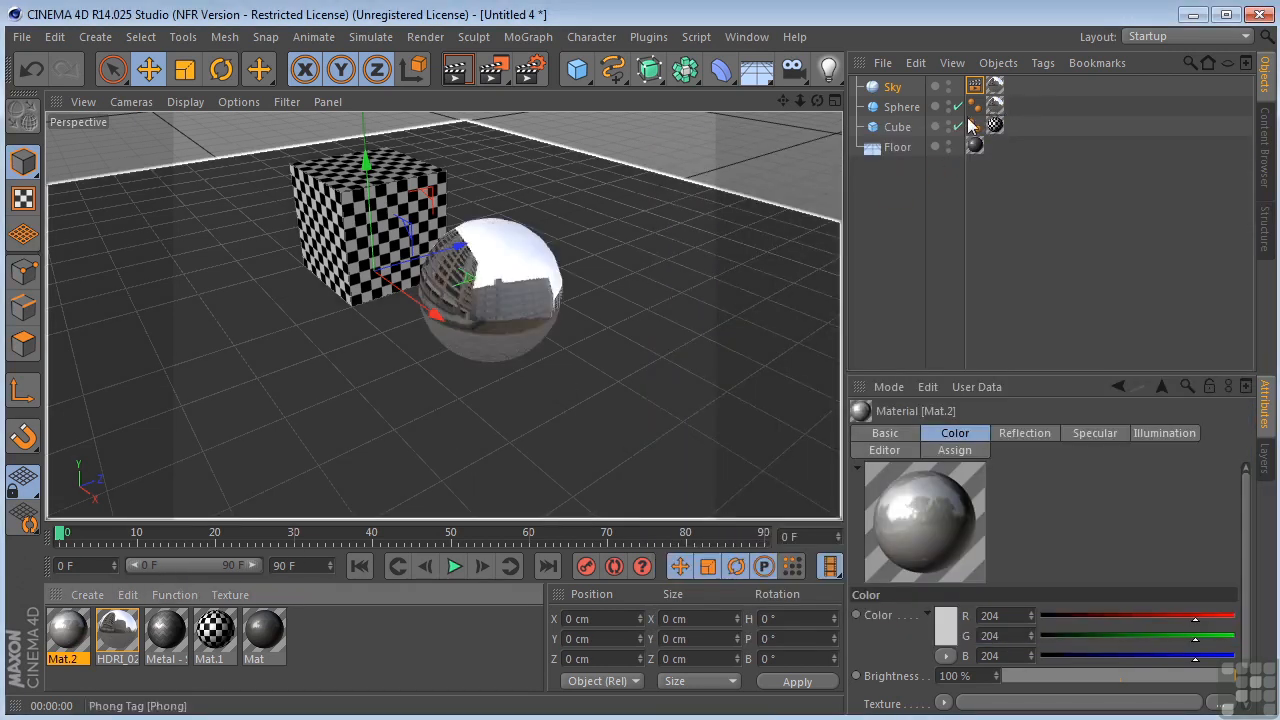
pyautogui.click(455, 68)
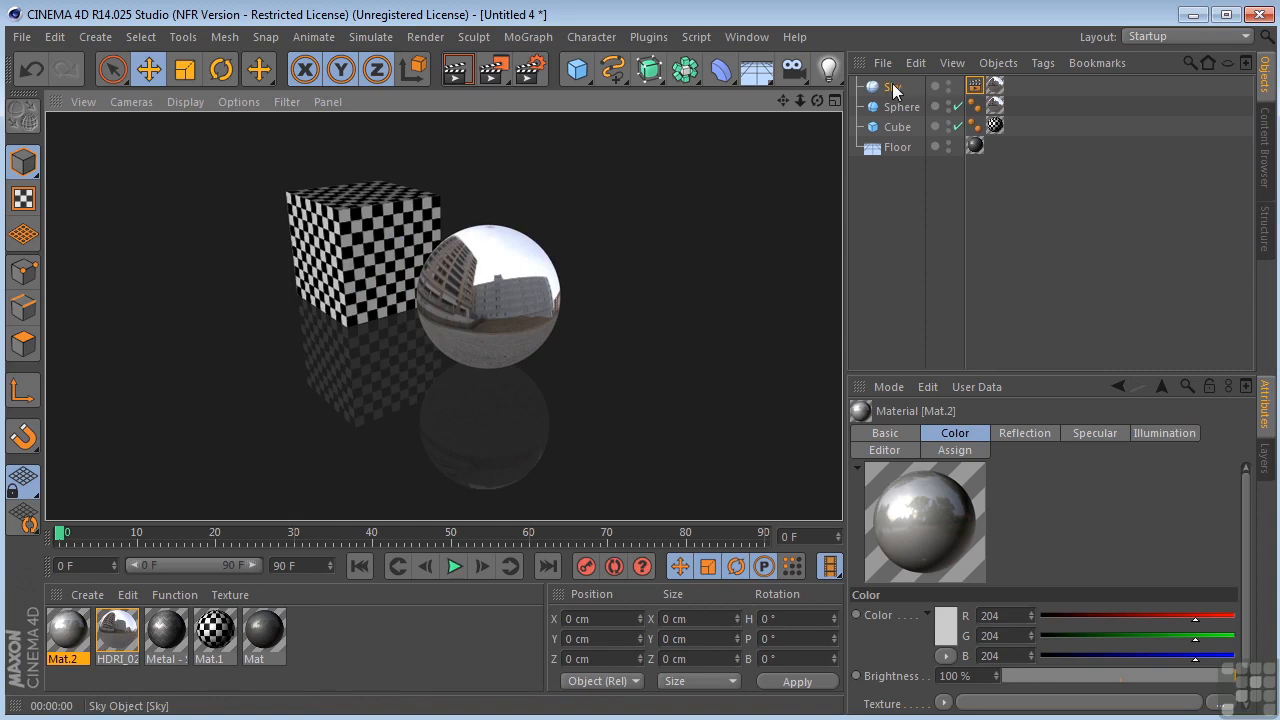
# Load the Metal - zinc and Metal-Chrome presets from the Metal category of the content browser into the scene's materials.
pyautogui.click(1266, 133)
pyautogui.click(1208, 60)
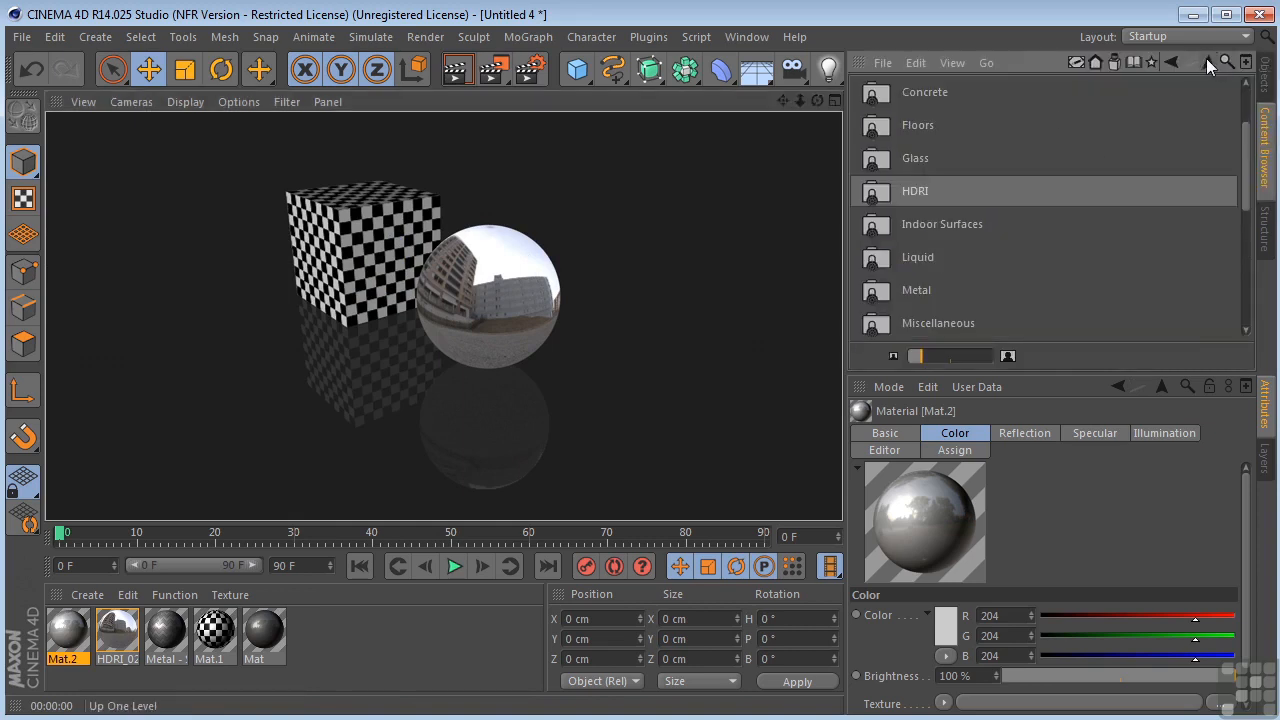
pyautogui.doubleClick(888, 290)
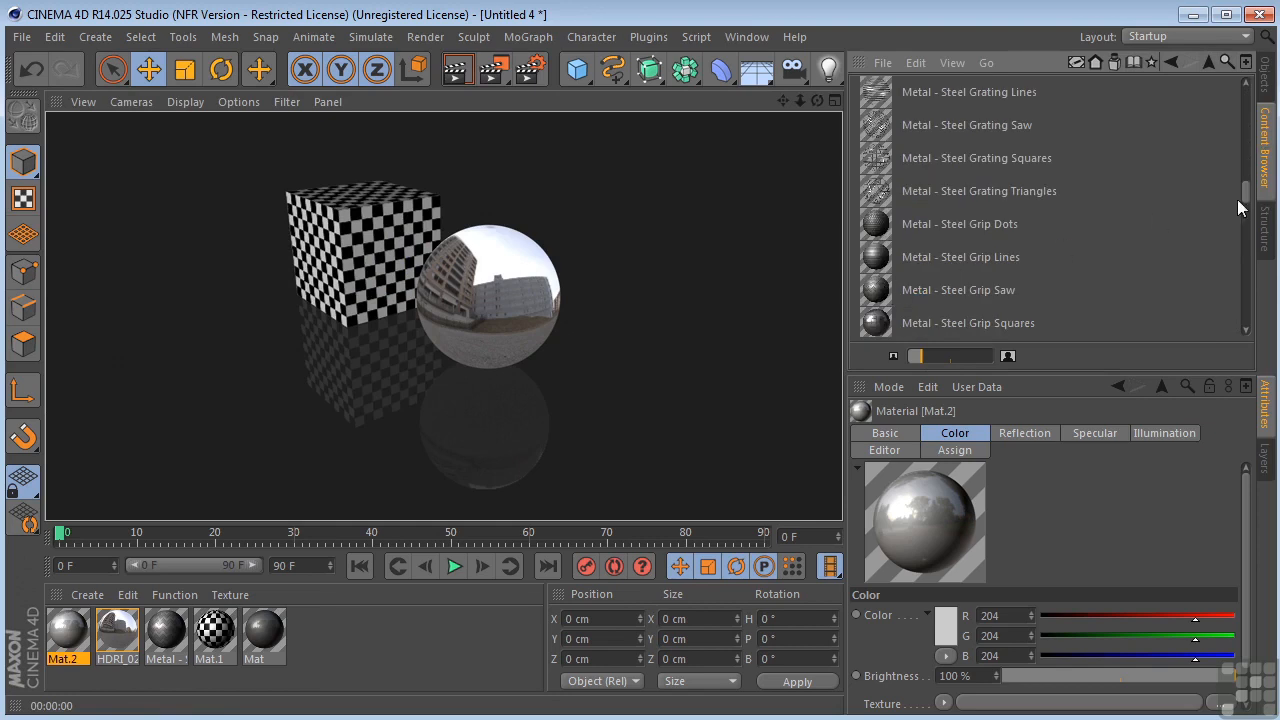
pyautogui.scroll(-10, 1245, 335)
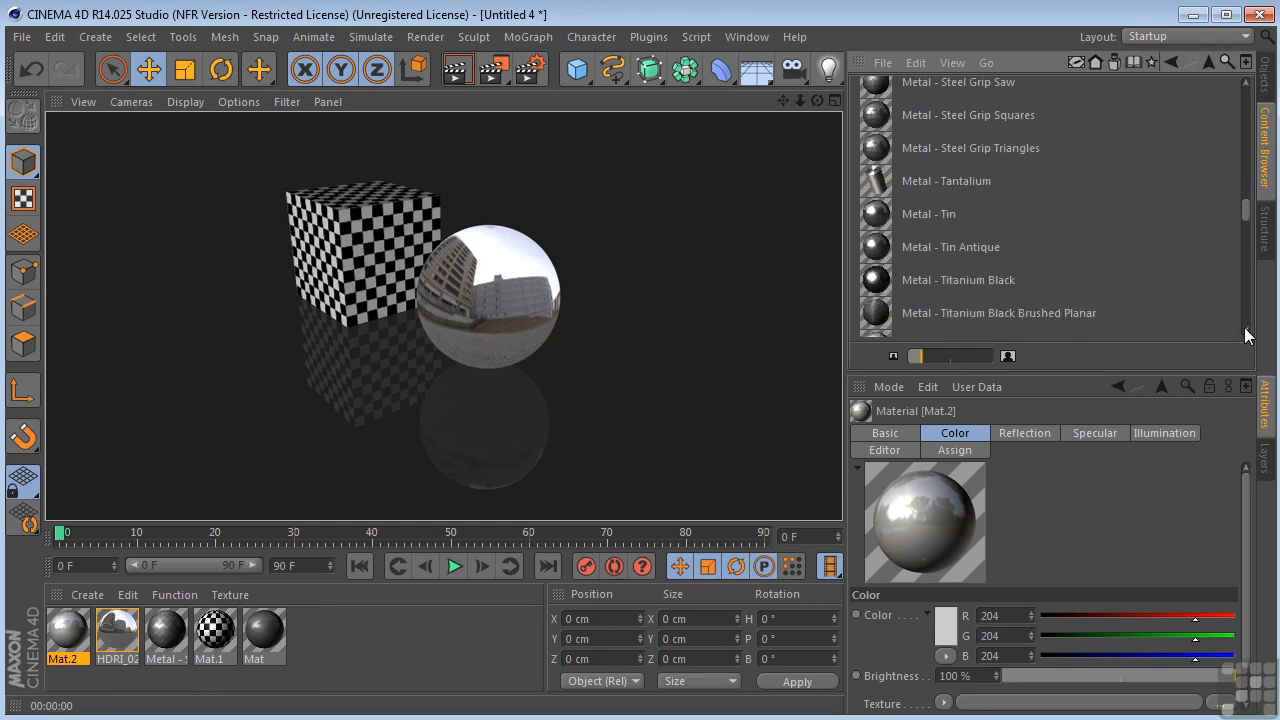
pyautogui.scroll(-1, 1245, 335)
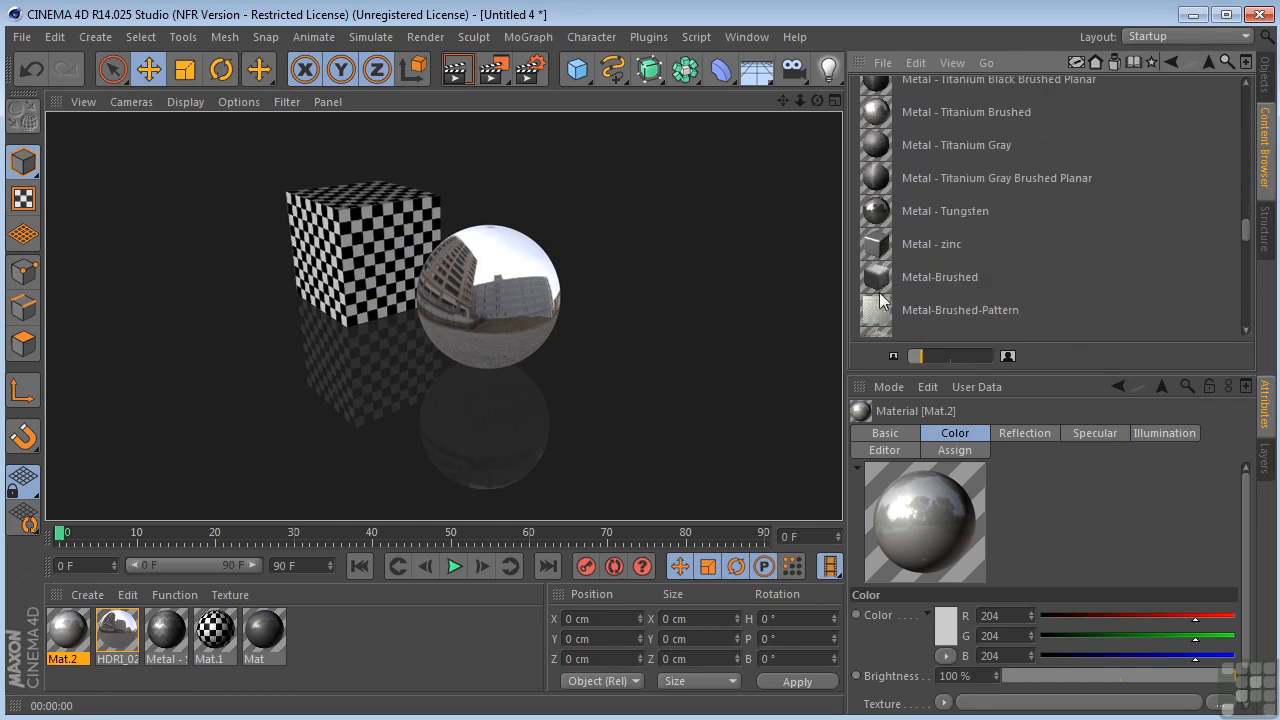
pyautogui.doubleClick(888, 248)
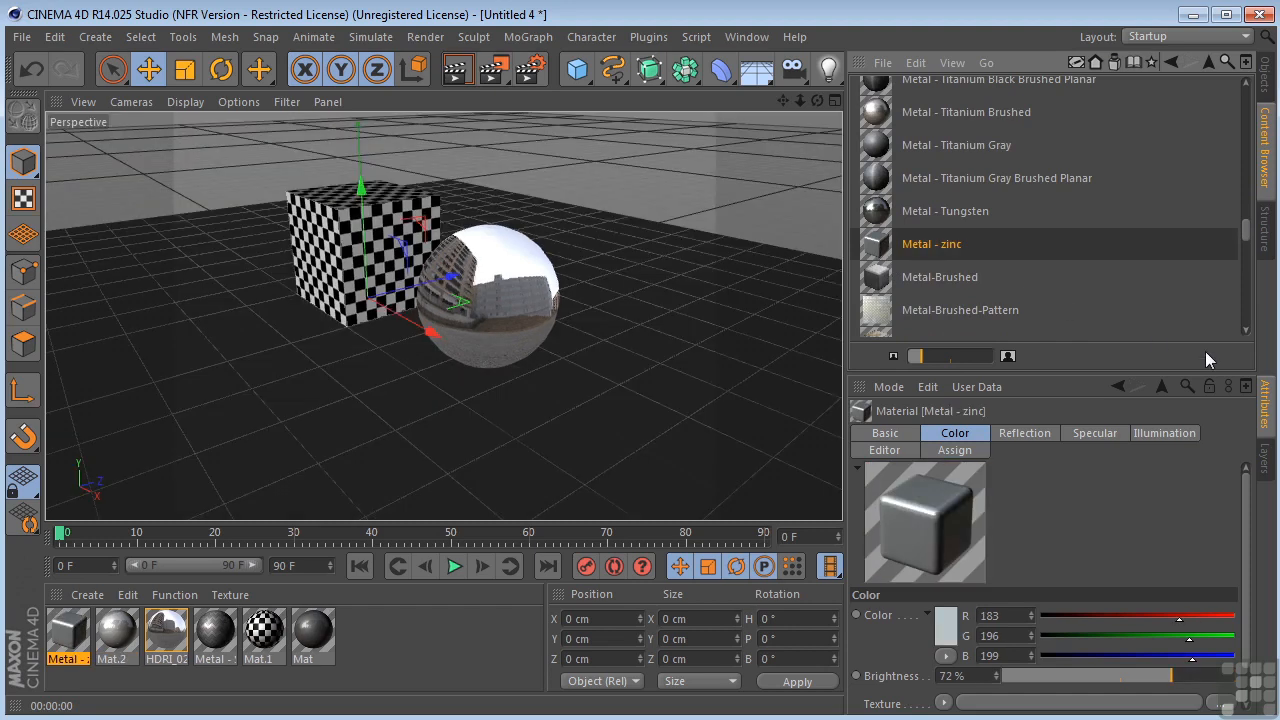
pyautogui.scroll(-2, 1246, 331)
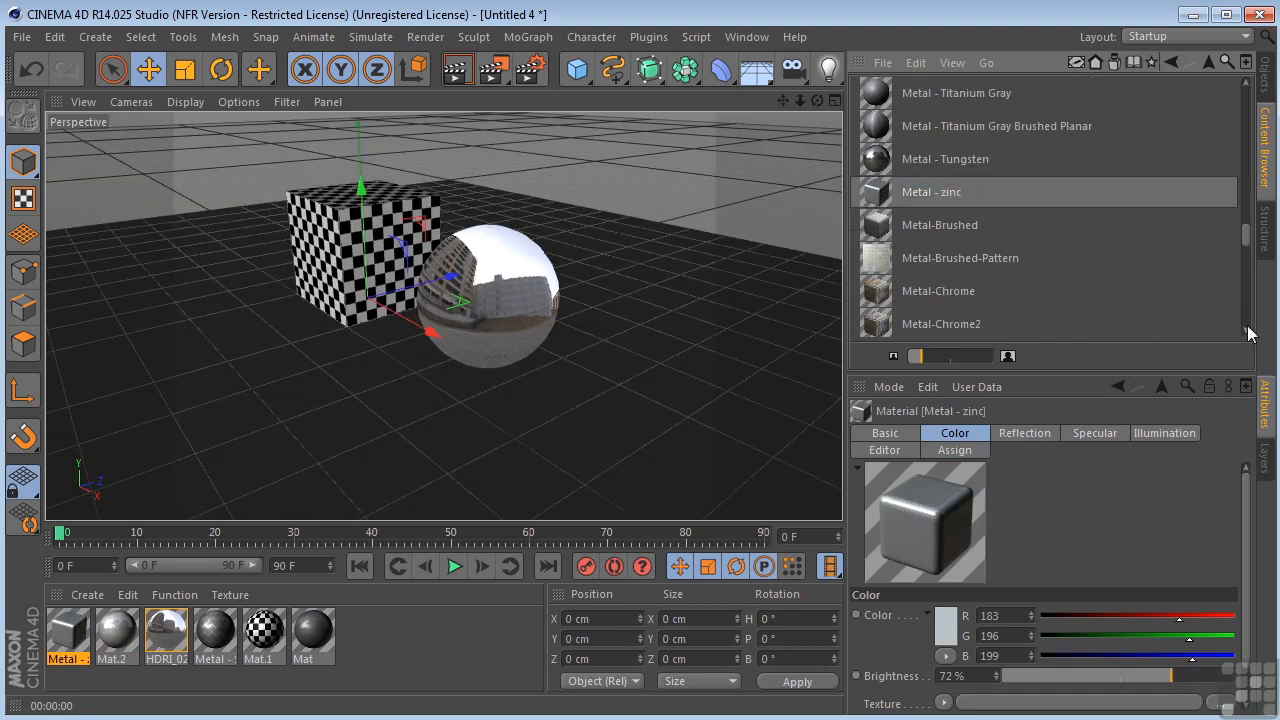
pyautogui.doubleClick(874, 296)
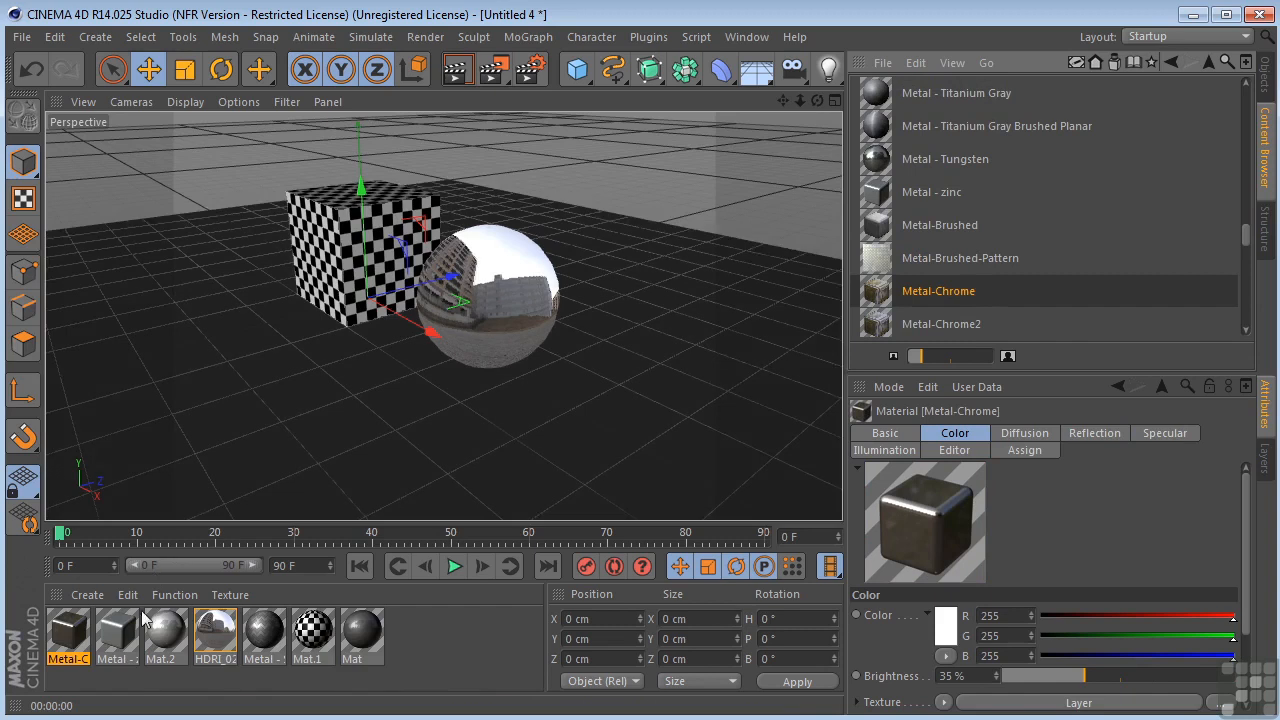
# Apply Metal - zinc to the cube and Metal-Chrome to the sphere, and test render the view.
pyautogui.click(1264, 72)
pyautogui.moveTo(118, 640); pyautogui.dragTo(996, 126)
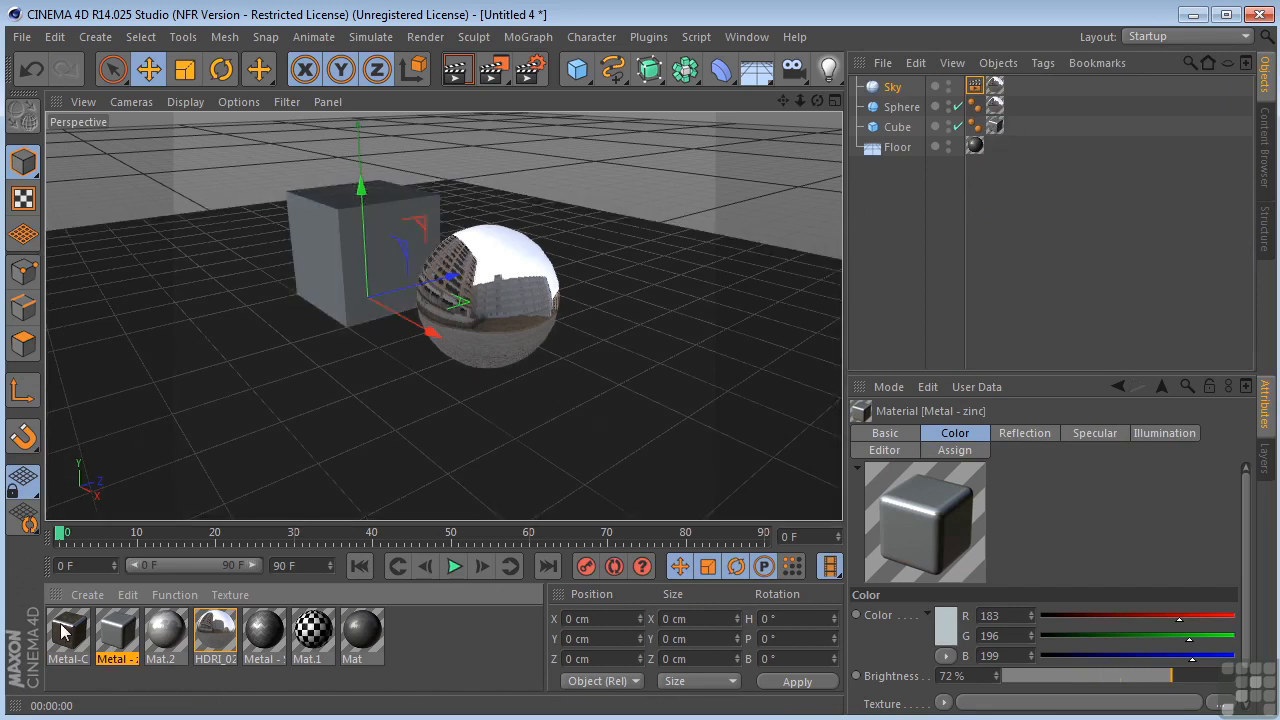
pyautogui.moveTo(70, 634); pyautogui.dragTo(995, 106)
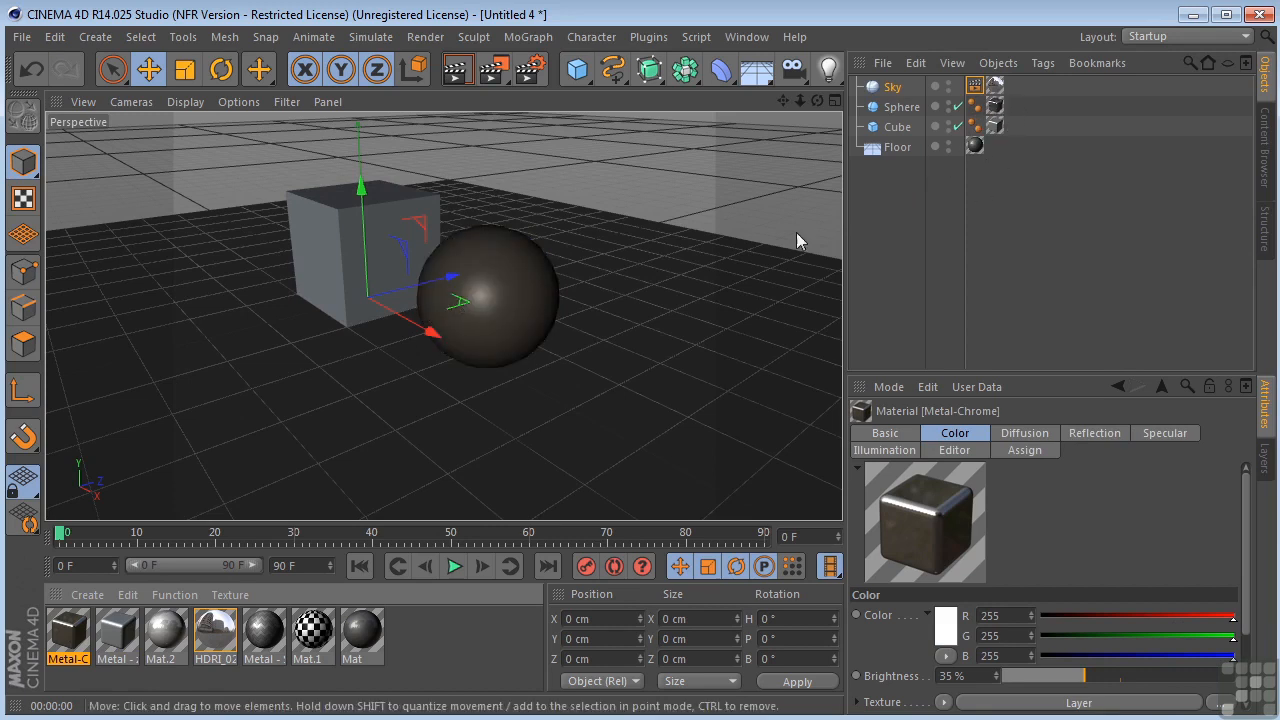
pyautogui.click(458, 68)
# Set the reflection blurriness of the HDRI_02 material to 6% and test render the scene from a lower angle.
pyautogui.keyDown('alt'); pyautogui.moveTo(540, 235); pyautogui.dragTo(625, 178); pyautogui.keyUp('alt')
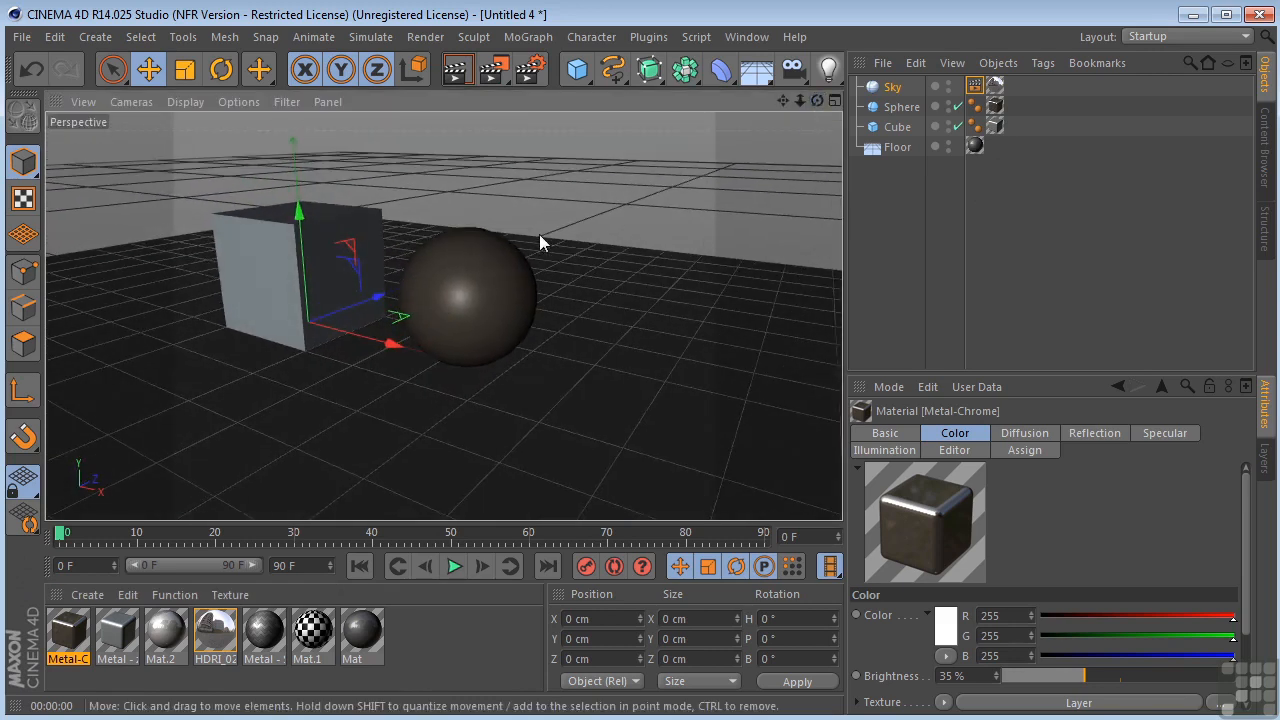
pyautogui.click(996, 81)
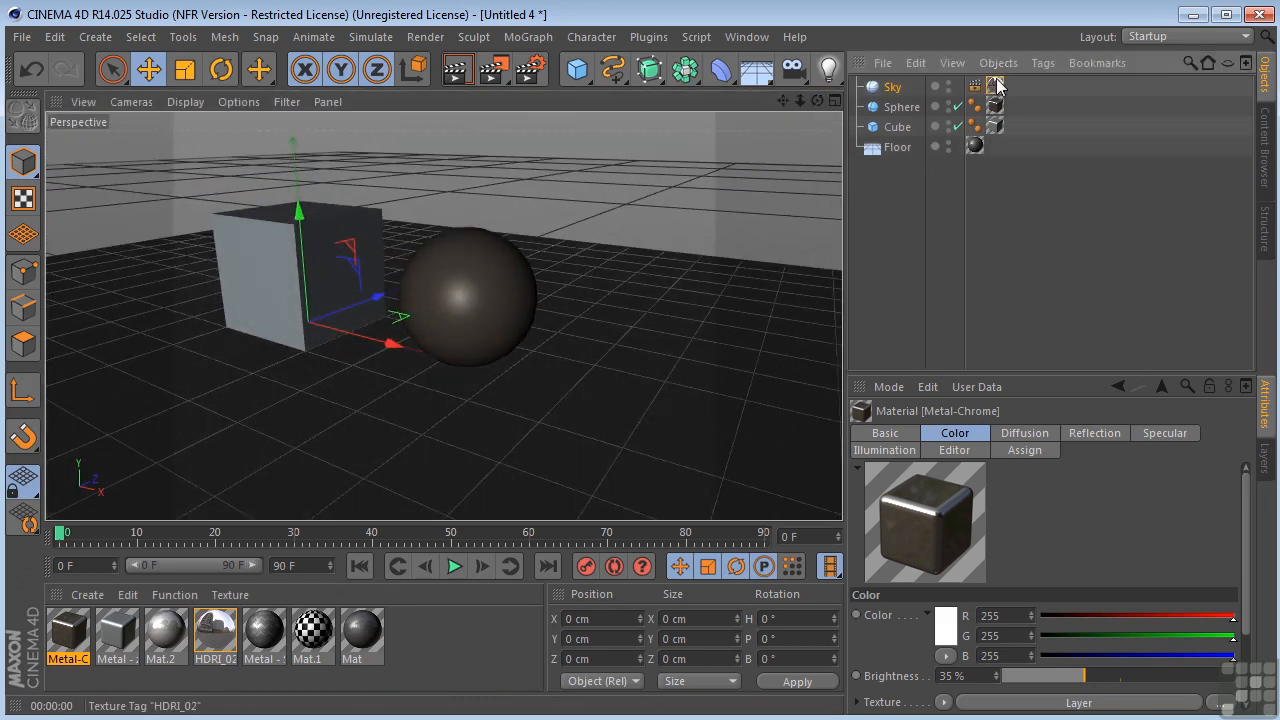
pyautogui.doubleClick(996, 85)
pyautogui.scroll(-2, 1240, 592)
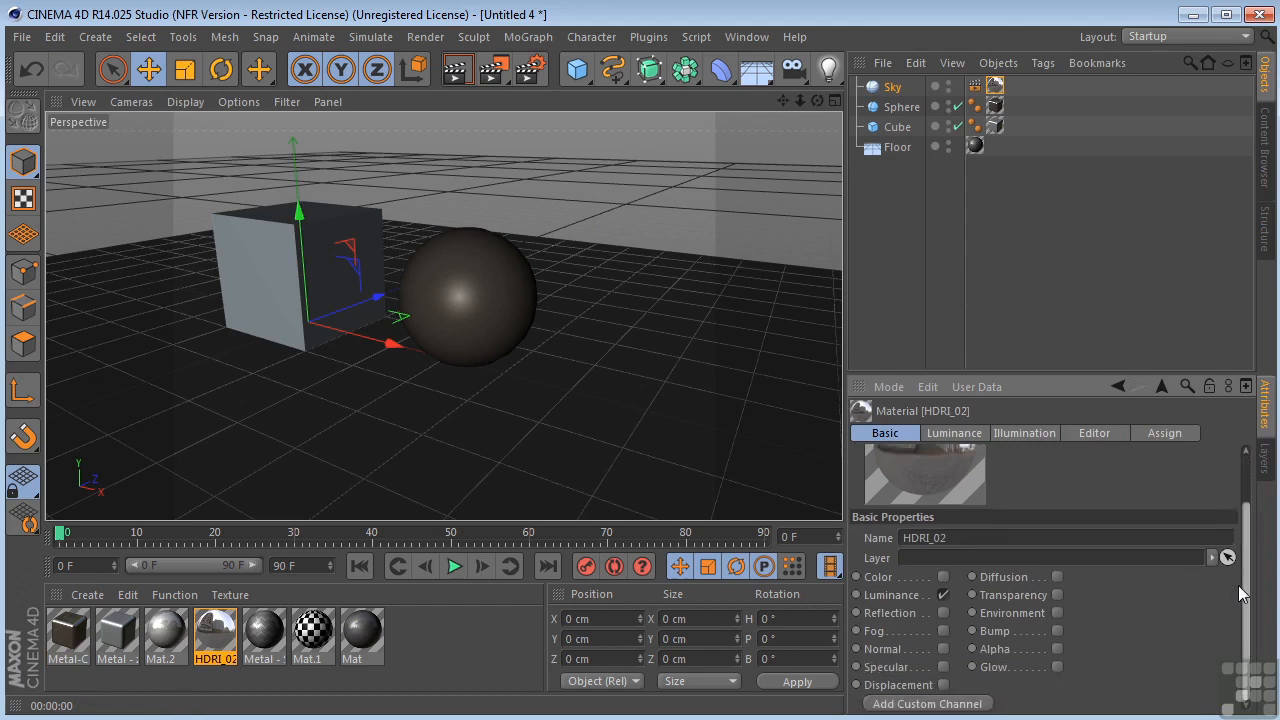
pyautogui.doubleClick(213, 637)
pyautogui.moveTo(460, 142); pyautogui.dragTo(385, 112)
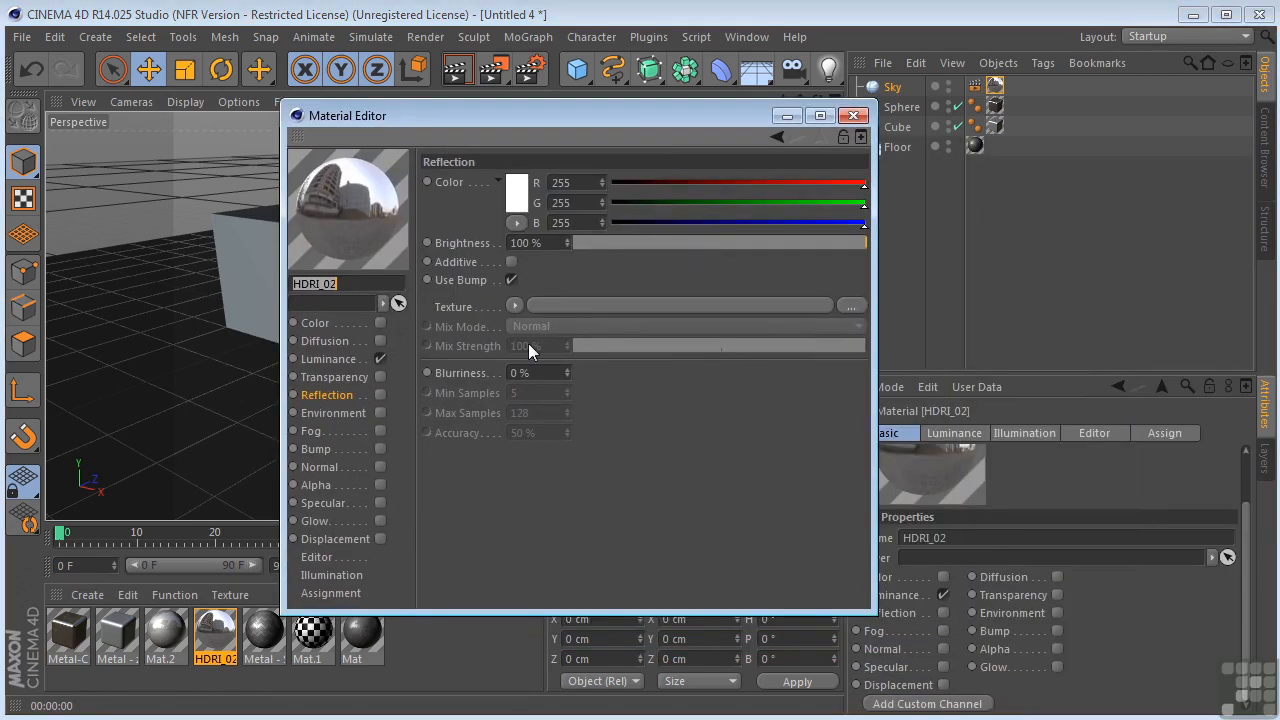
pyautogui.click(558, 372)
pyautogui.write('6')
pyautogui.press('Return')
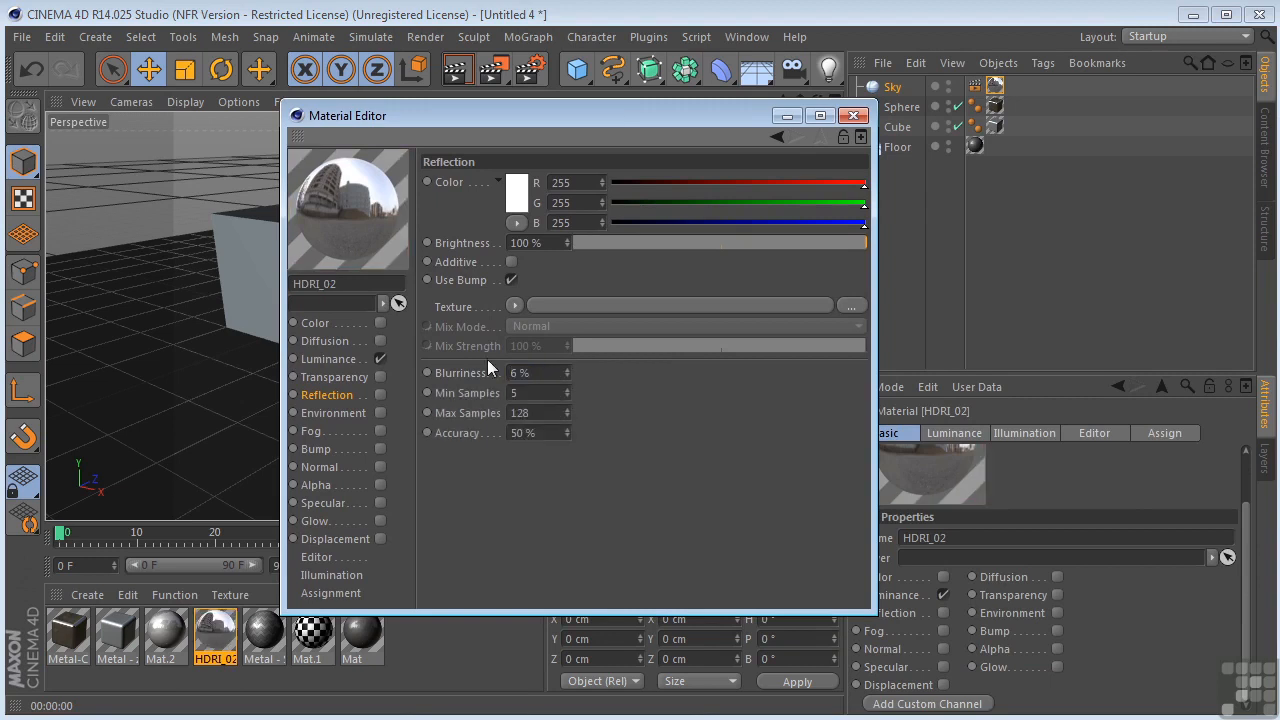
pyautogui.click(853, 115)
pyautogui.click(468, 70)
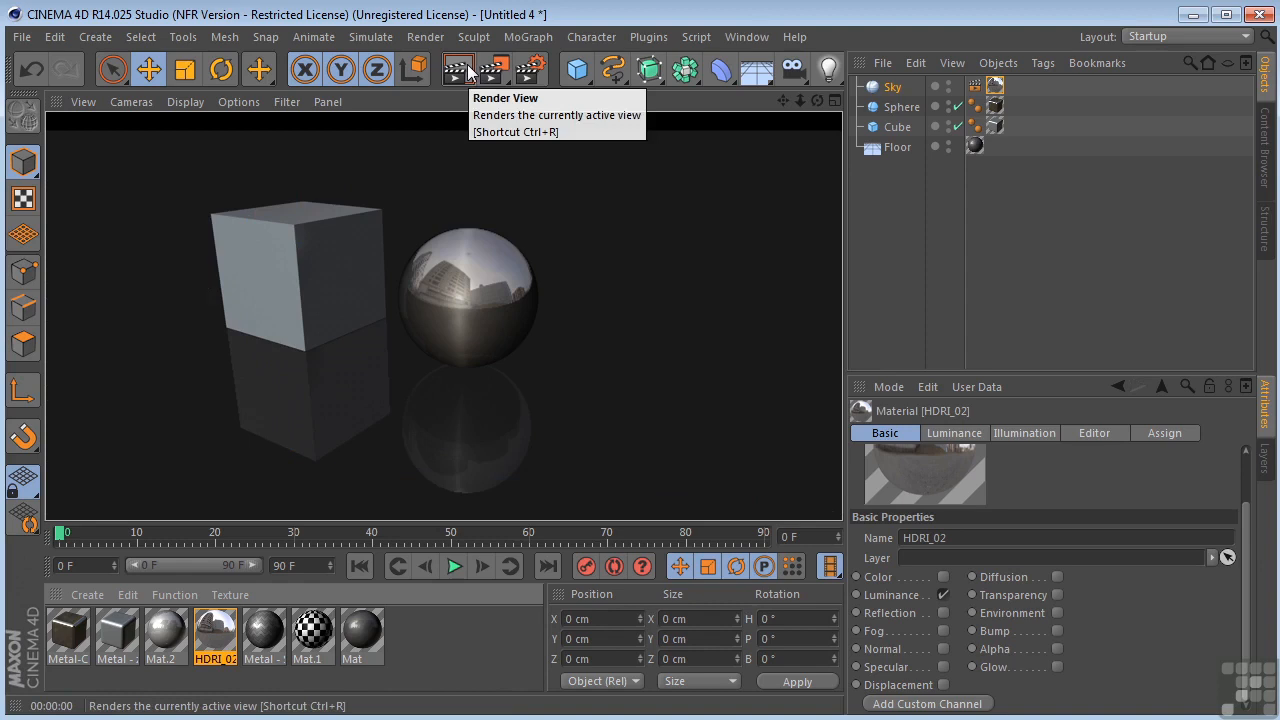
# Set the reflection blurriness of the Metal-Chrome material to 10%.
pyautogui.click(872, 88)
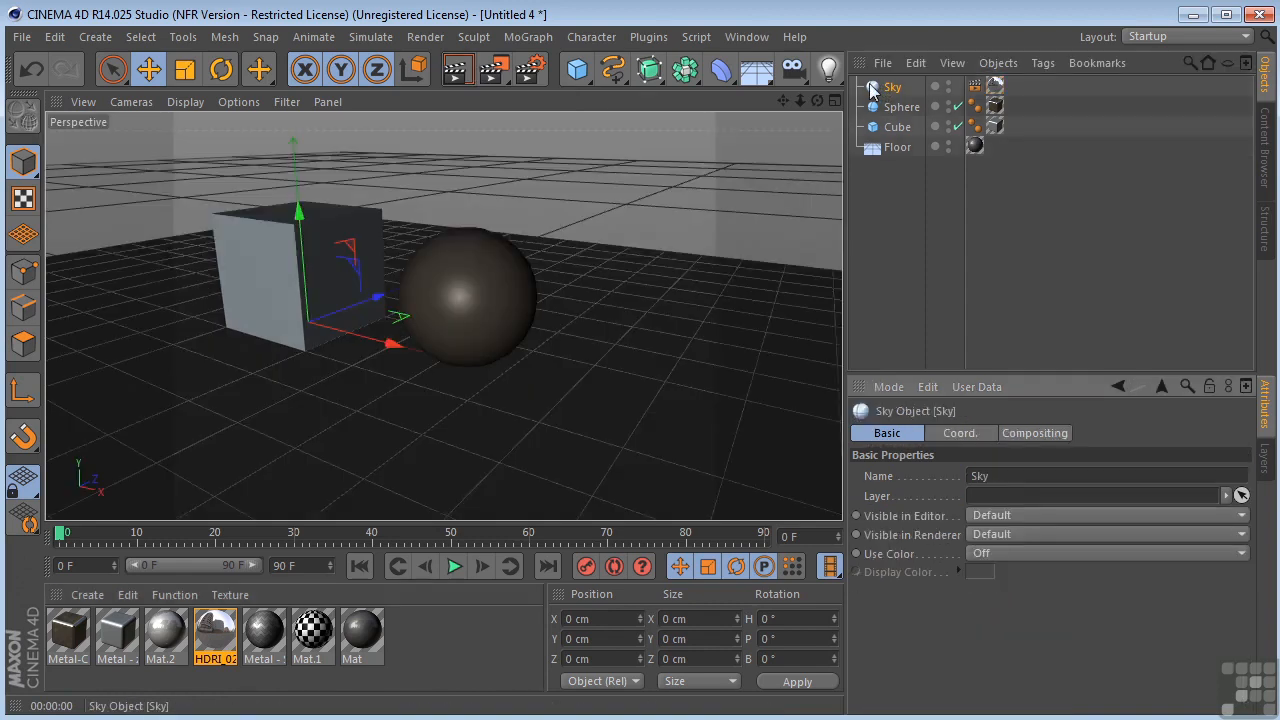
pyautogui.click(69, 631)
pyautogui.moveTo(1279, 68); pyautogui.dragTo(1005, 70)
pyautogui.click(776, 387)
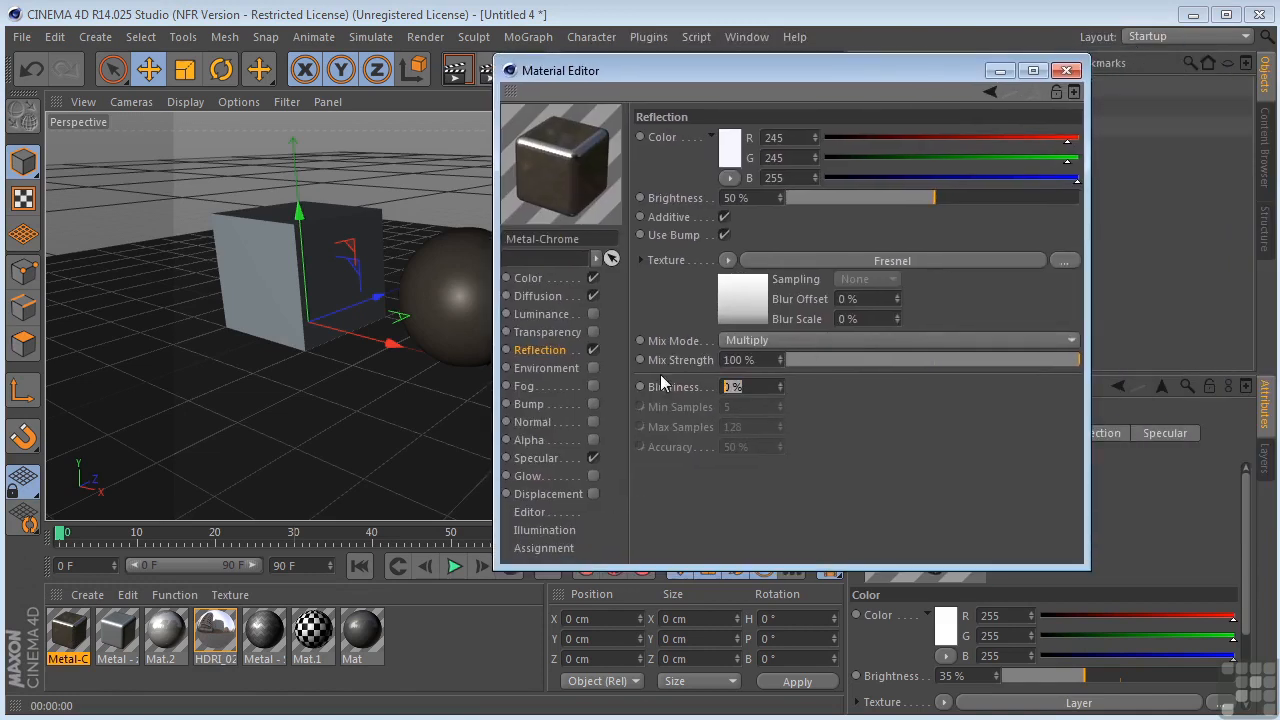
pyautogui.write('10')
pyautogui.press('Return')
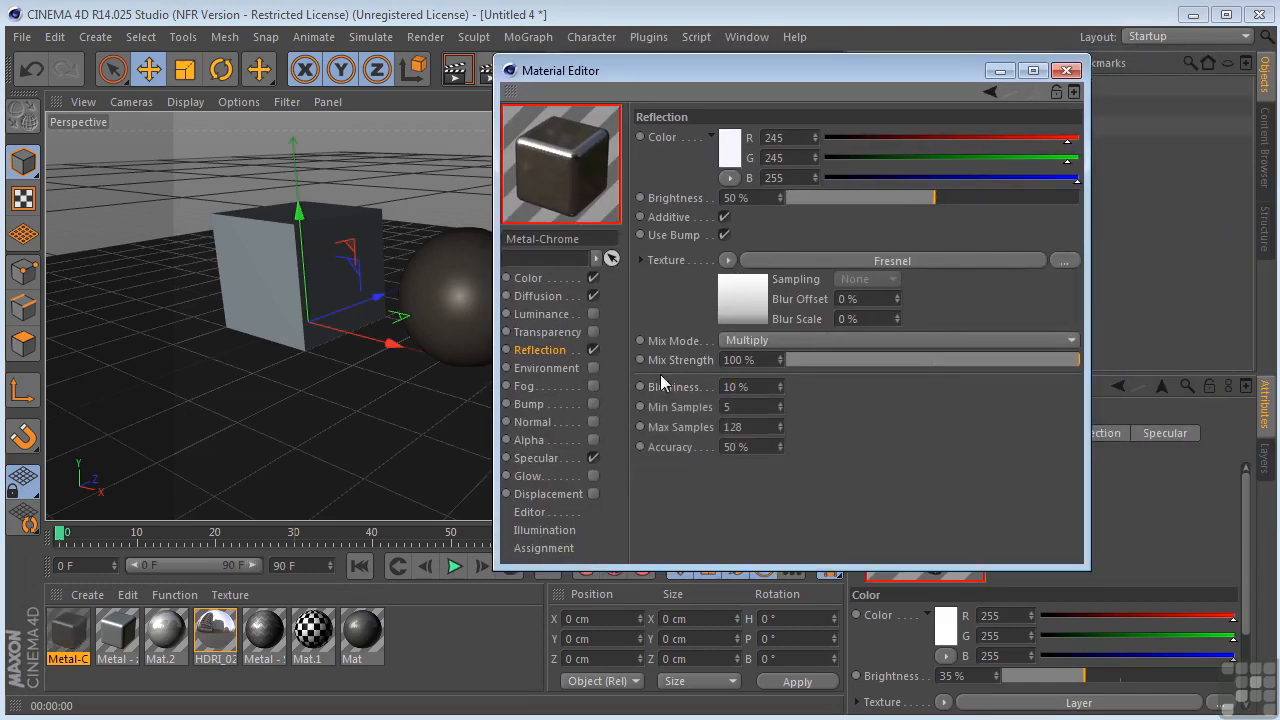
pyautogui.click(1066, 70)
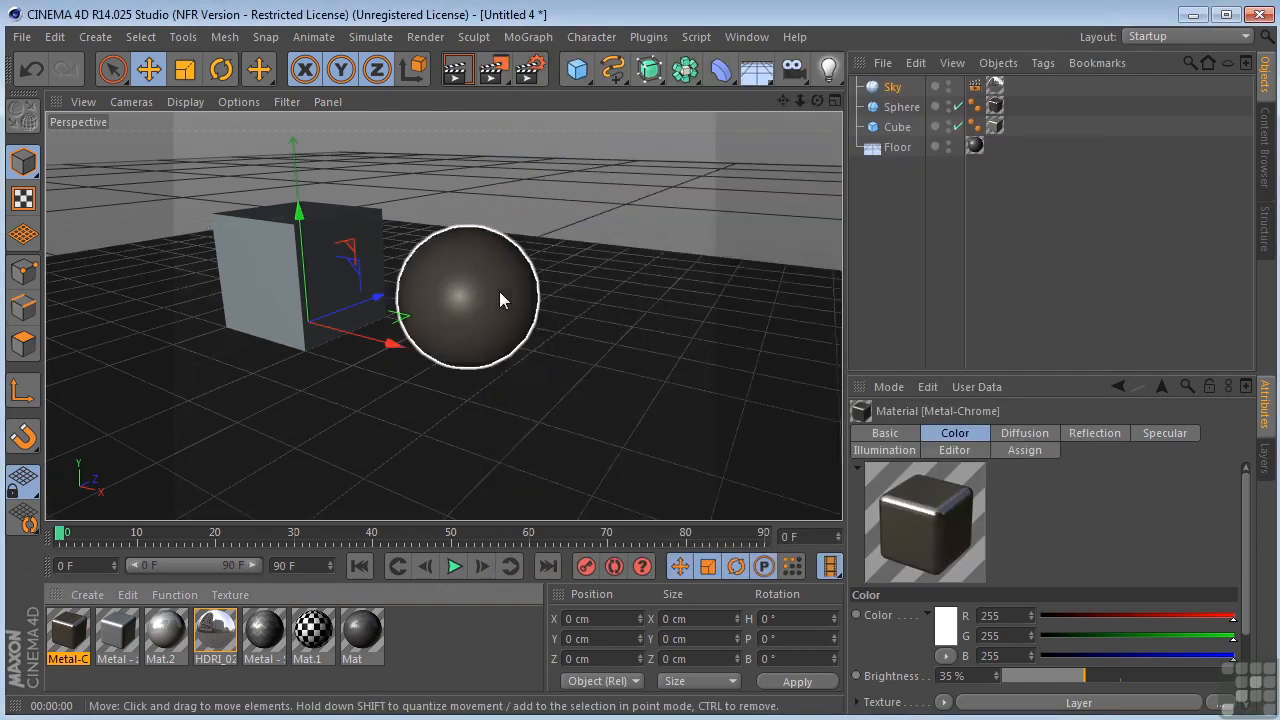
# Test render the view with the blurrier chrome sphere and check the output page of the render settings.
pyautogui.click(455, 68)
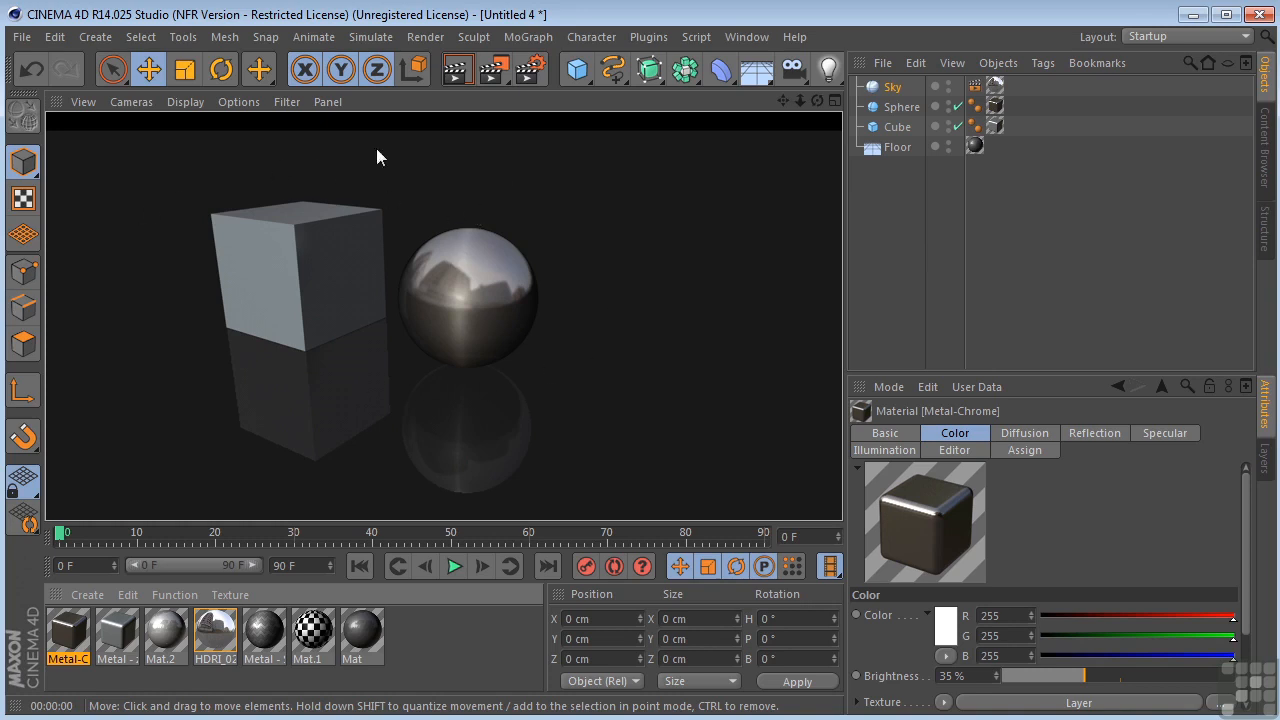
pyautogui.click(551, 289)
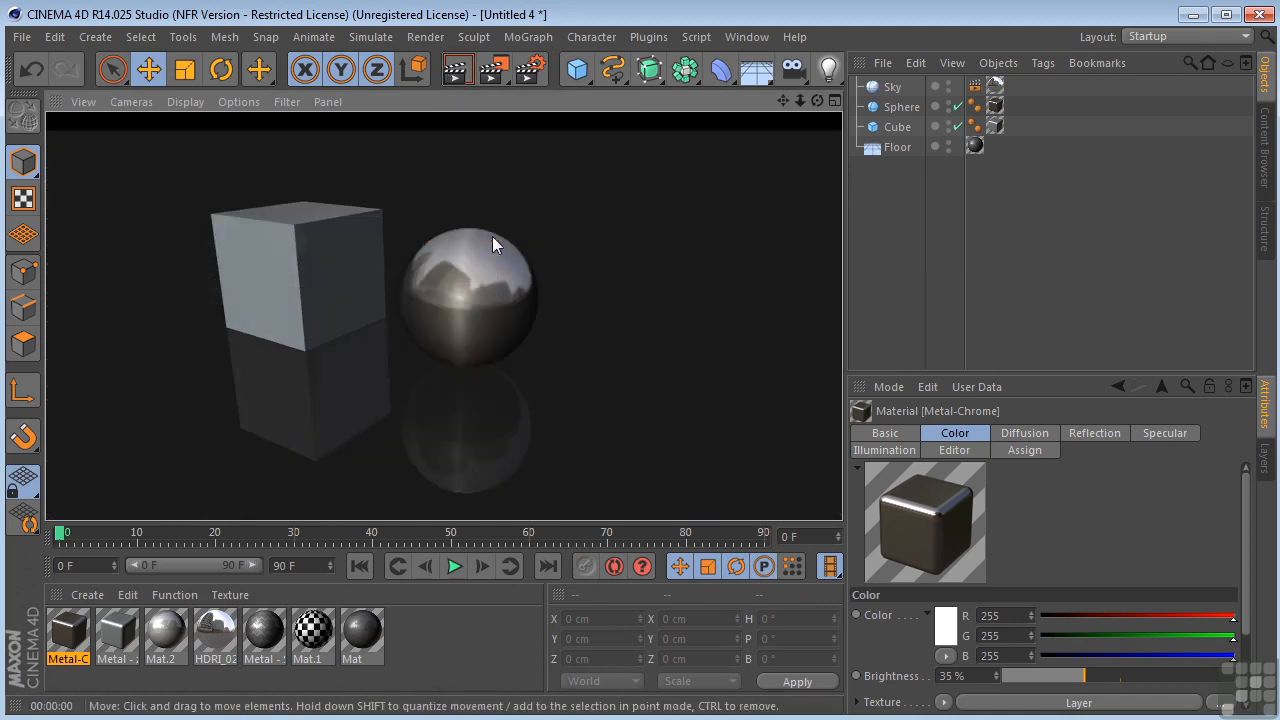
pyautogui.click(530, 70)
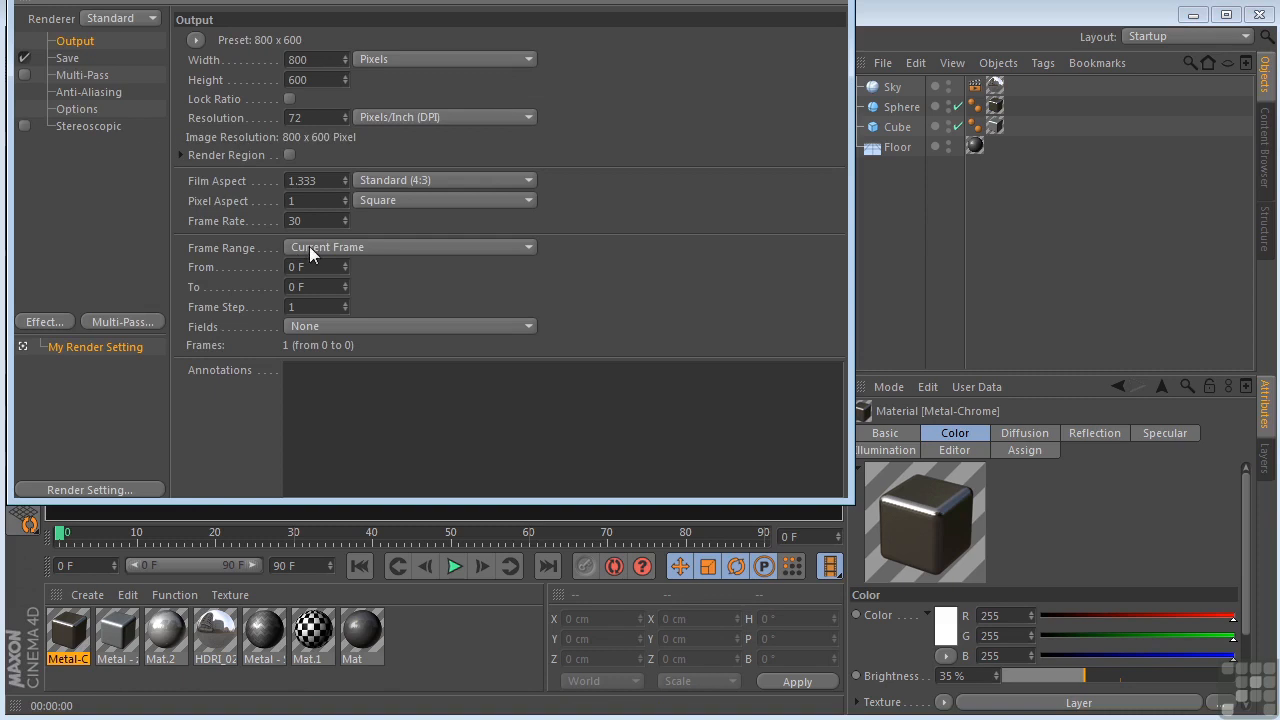
pyautogui.click(832, 1)
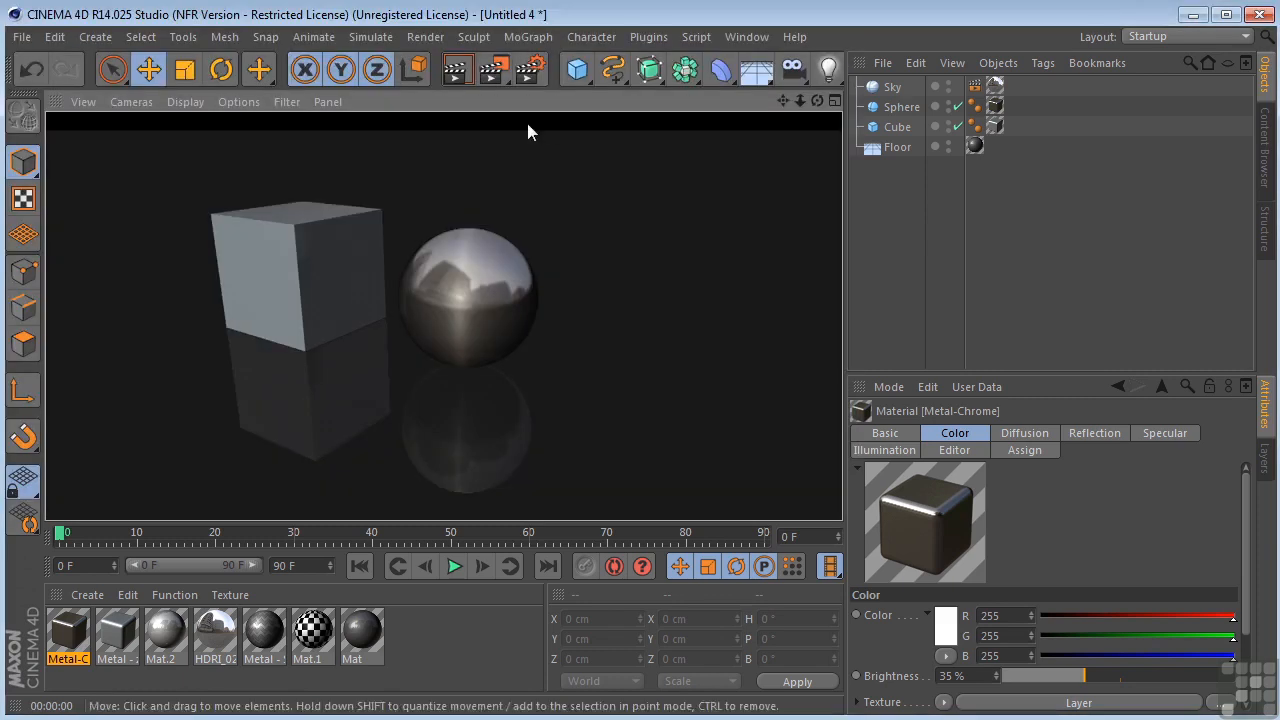
# Render the scene to the Picture Viewer, shrink and reposition its window to examine the image, and close it.
pyautogui.click(493, 72)
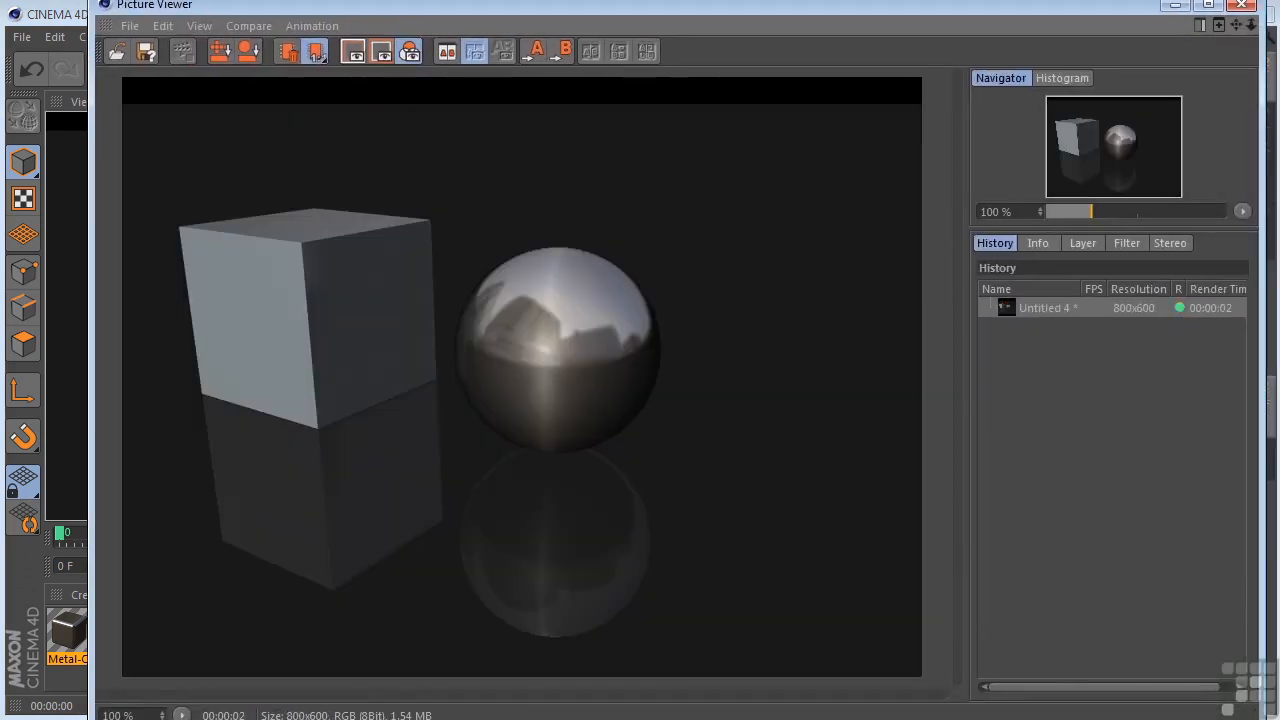
pyautogui.moveTo(1262, 719); pyautogui.dragTo(1007, 559)
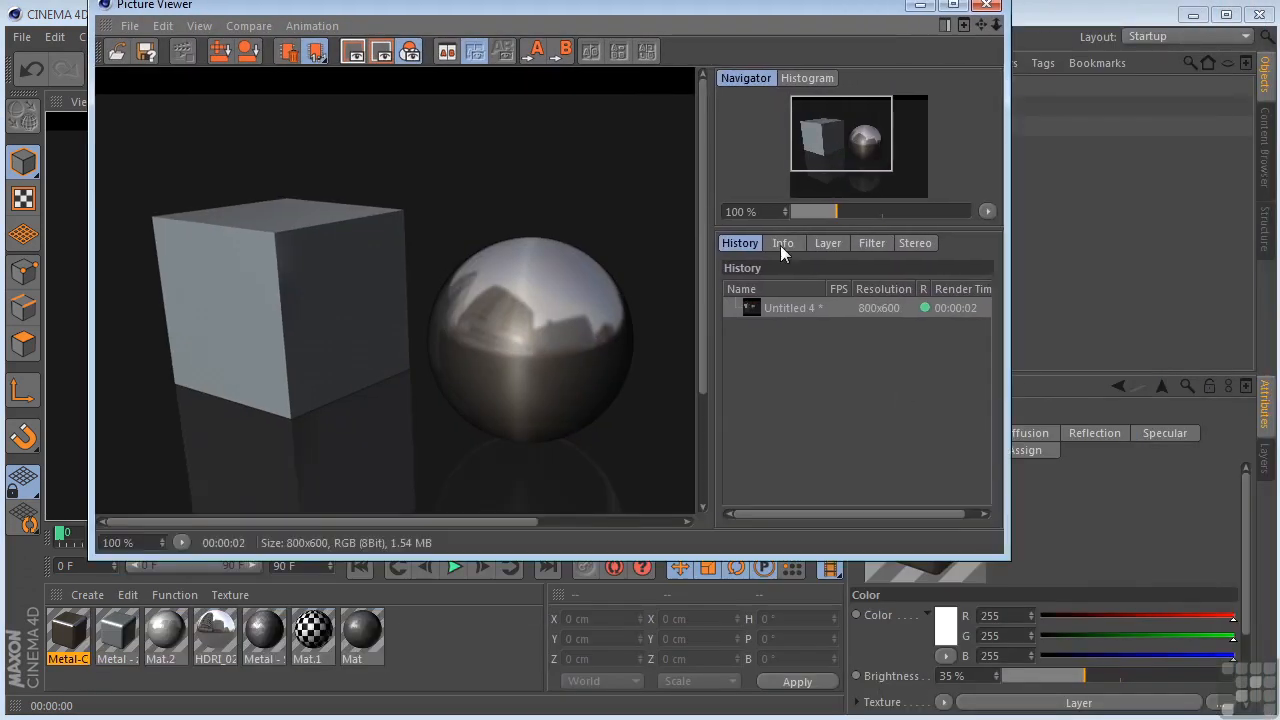
pyautogui.moveTo(704, 12); pyautogui.dragTo(737, 71)
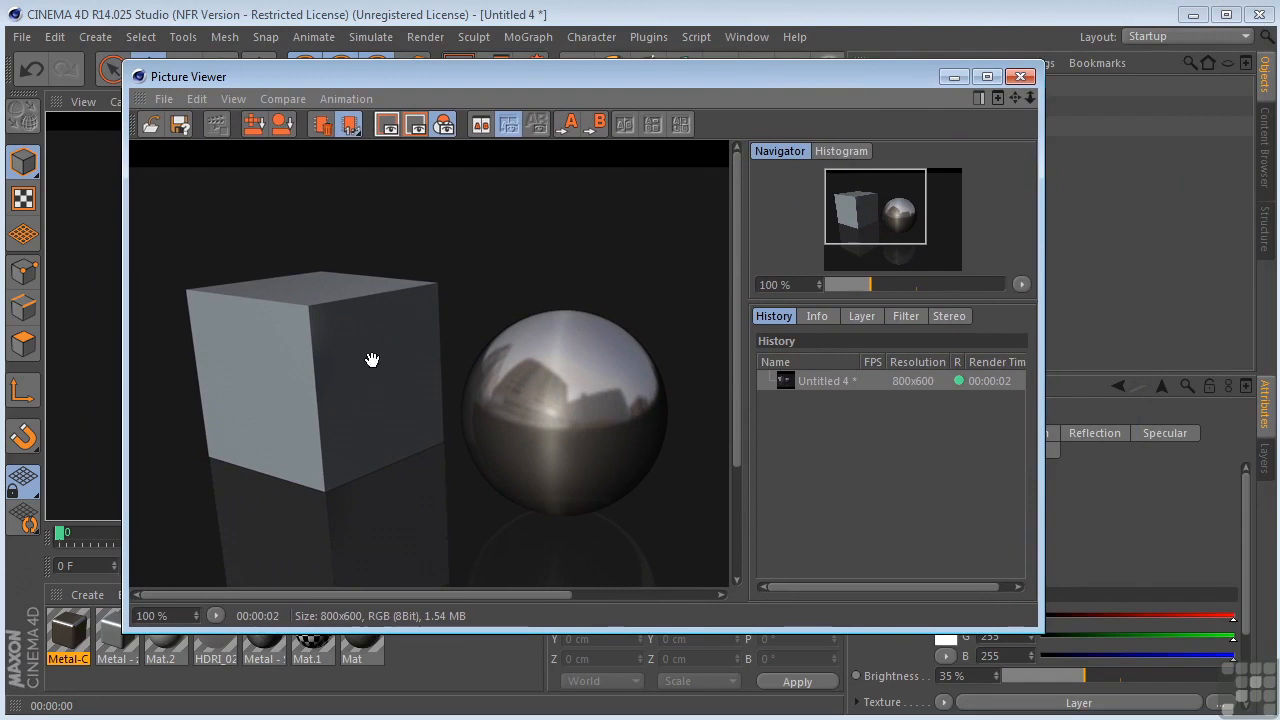
pyautogui.click(1020, 76)
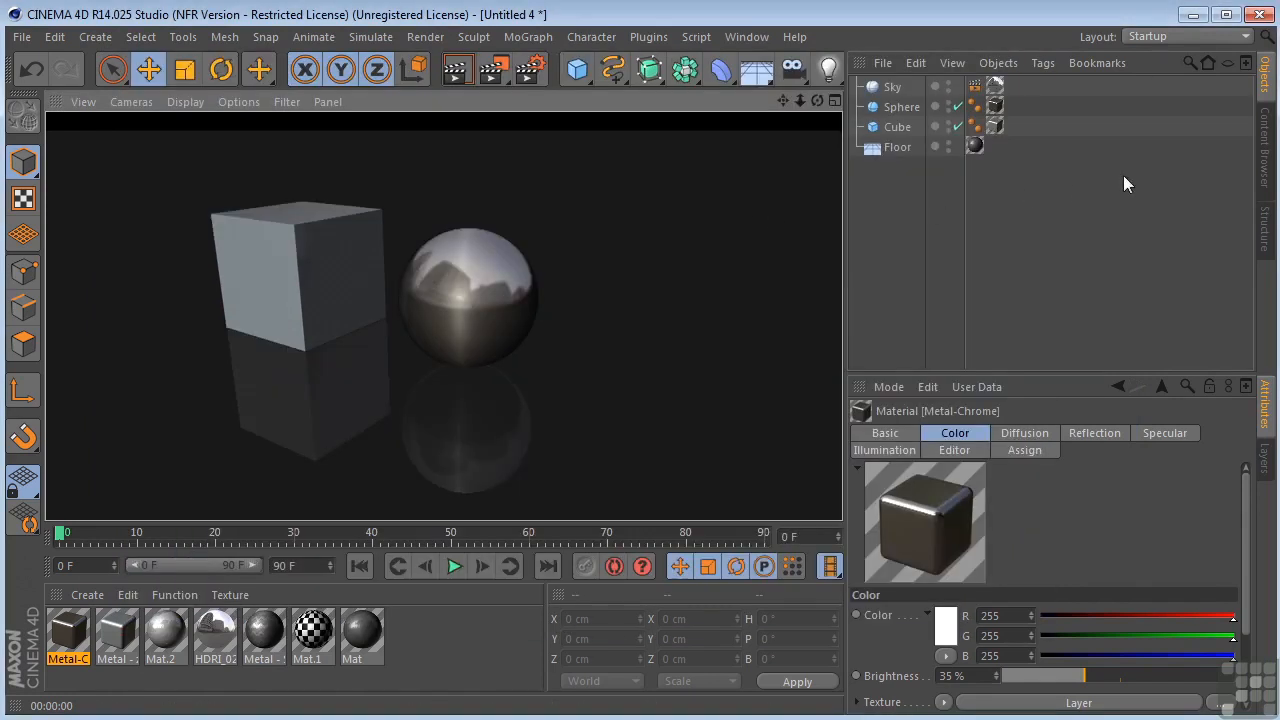
# Load the Metal-Grip-01 preset from the content browser into the scene's materials.
pyautogui.click(1266, 145)
pyautogui.click(953, 323)
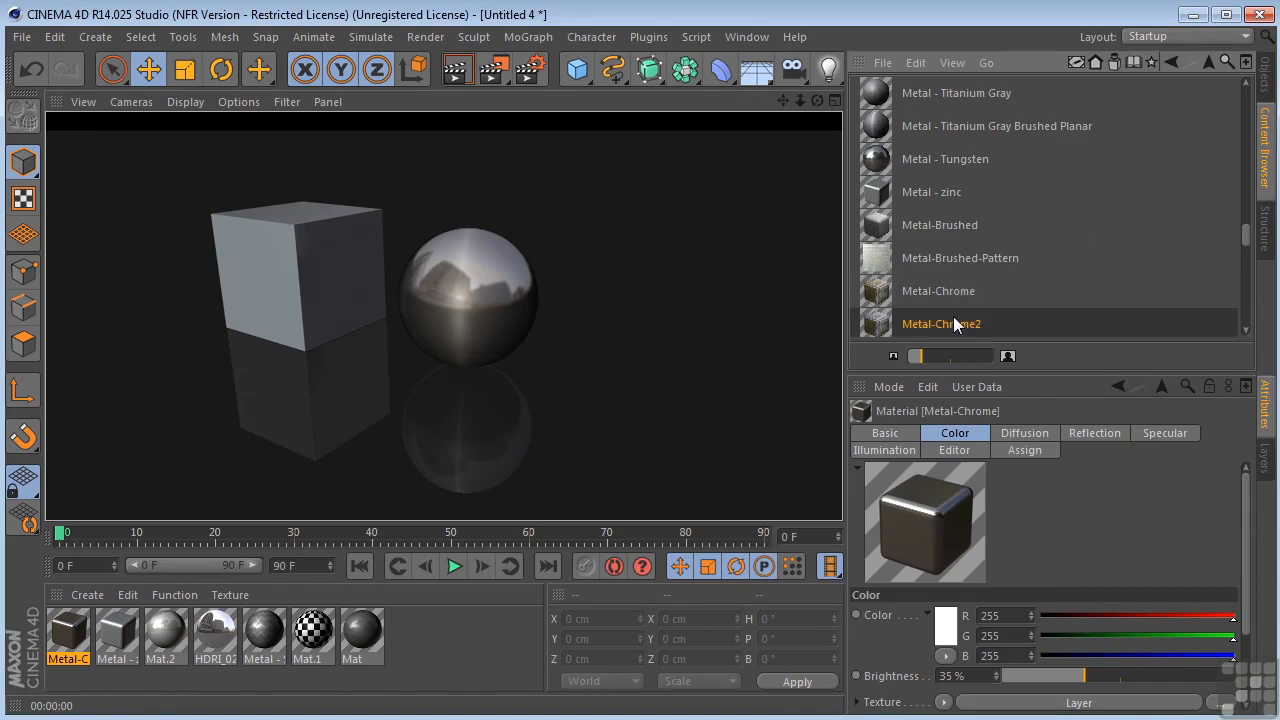
pyautogui.scroll(-5, 870, 314)
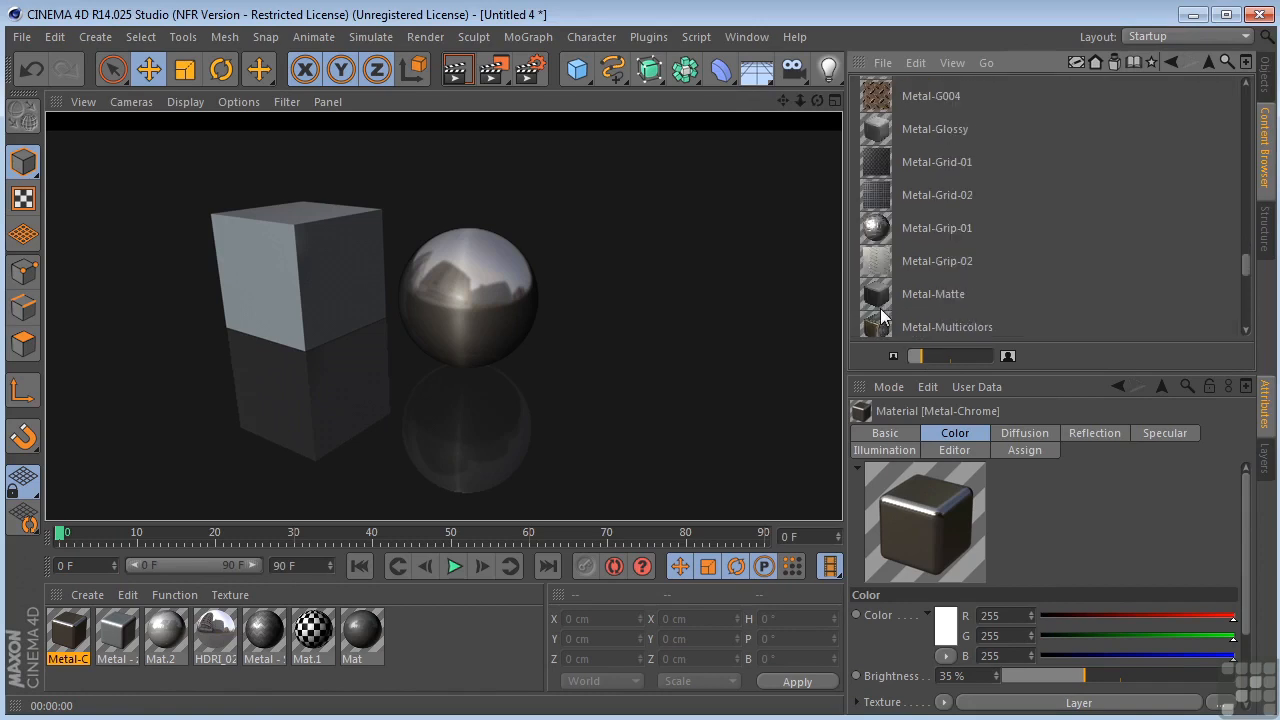
pyautogui.doubleClick(876, 229)
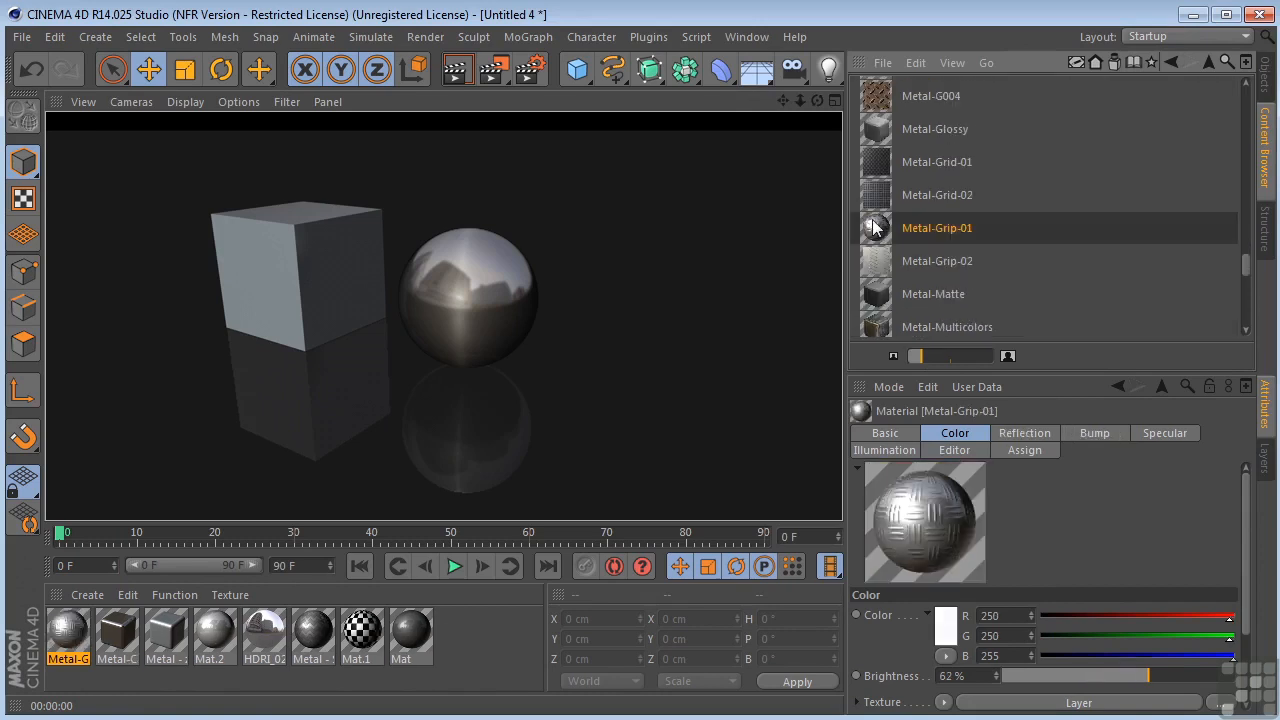
# Replace the sphere's material with Metal-Grip-01 and test render the view.
pyautogui.click(1265, 80)
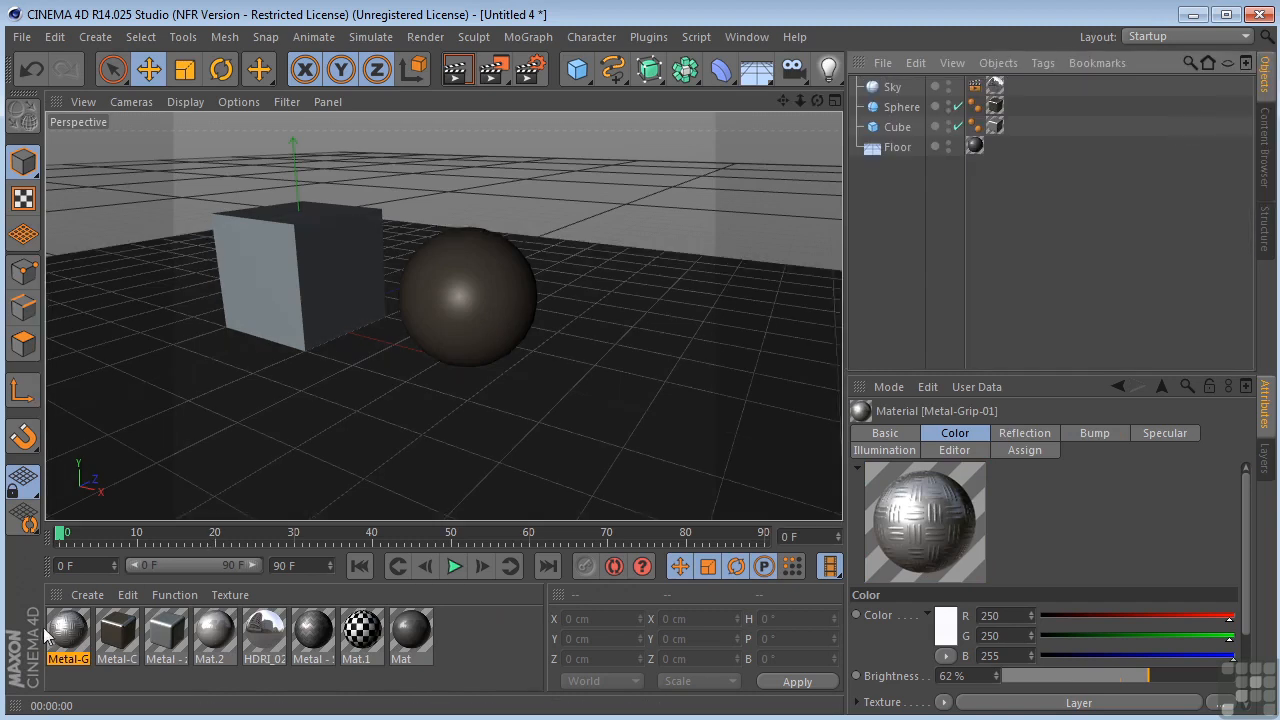
pyautogui.moveTo(57, 635); pyautogui.dragTo(997, 106)
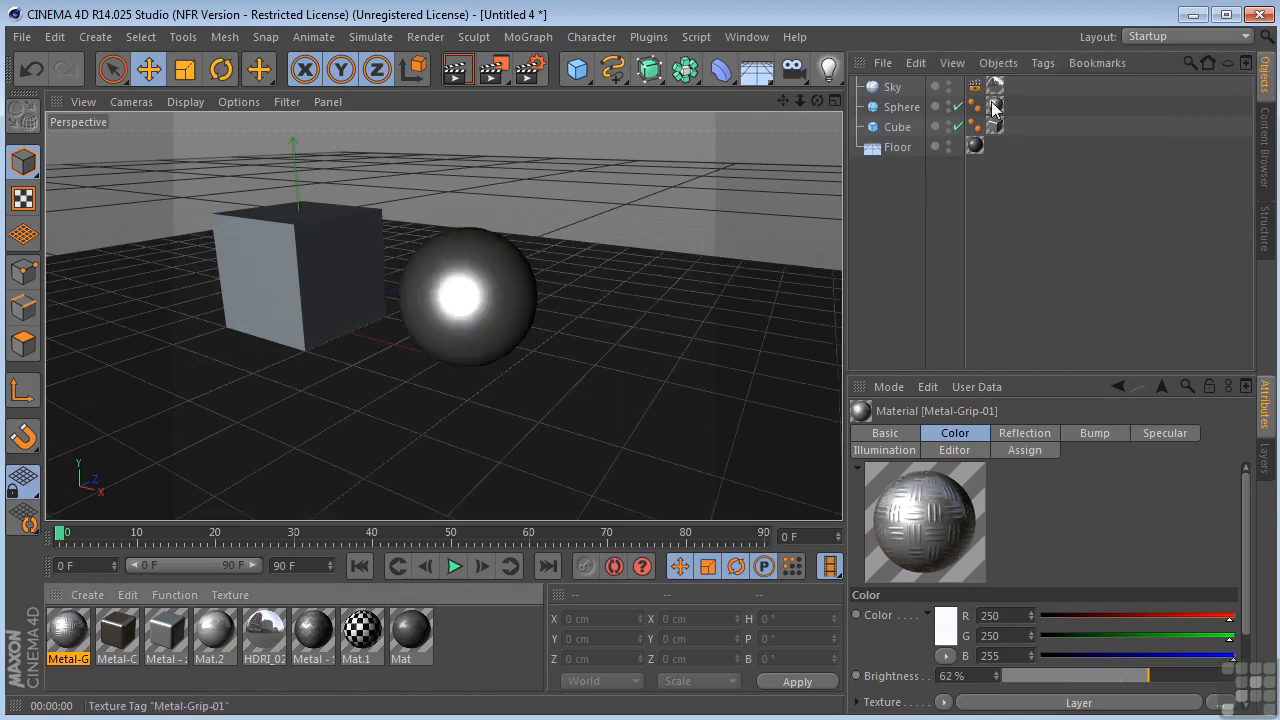
pyautogui.click(462, 68)
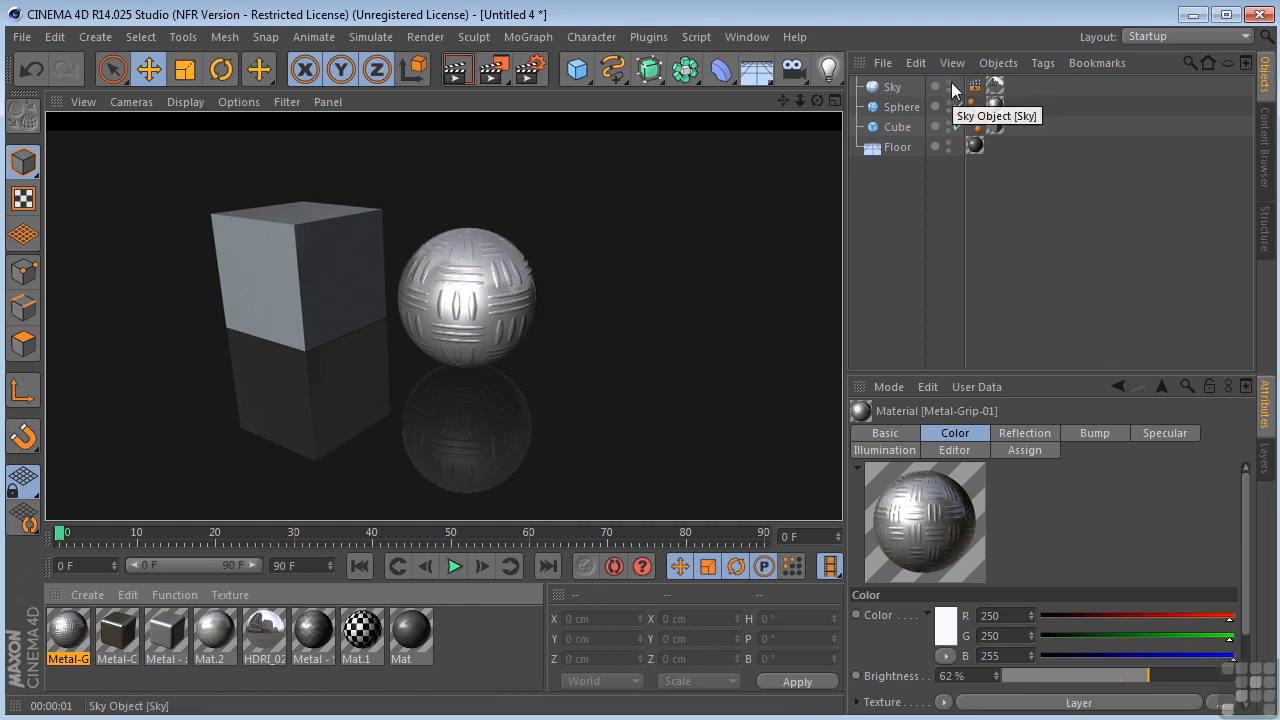
# Render the scene to the Picture Viewer with the sky enabled, and render it again with the sky hidden in editor and renderer.
pyautogui.click(491, 70)
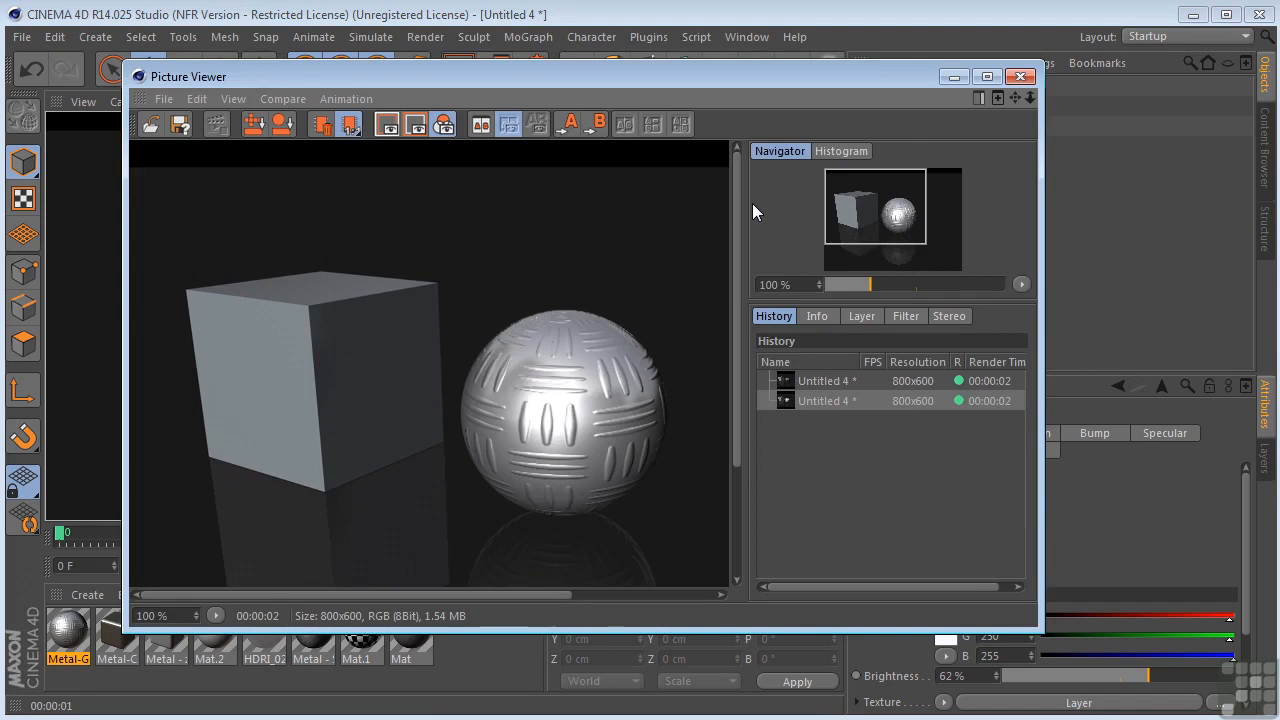
pyautogui.click(1019, 78)
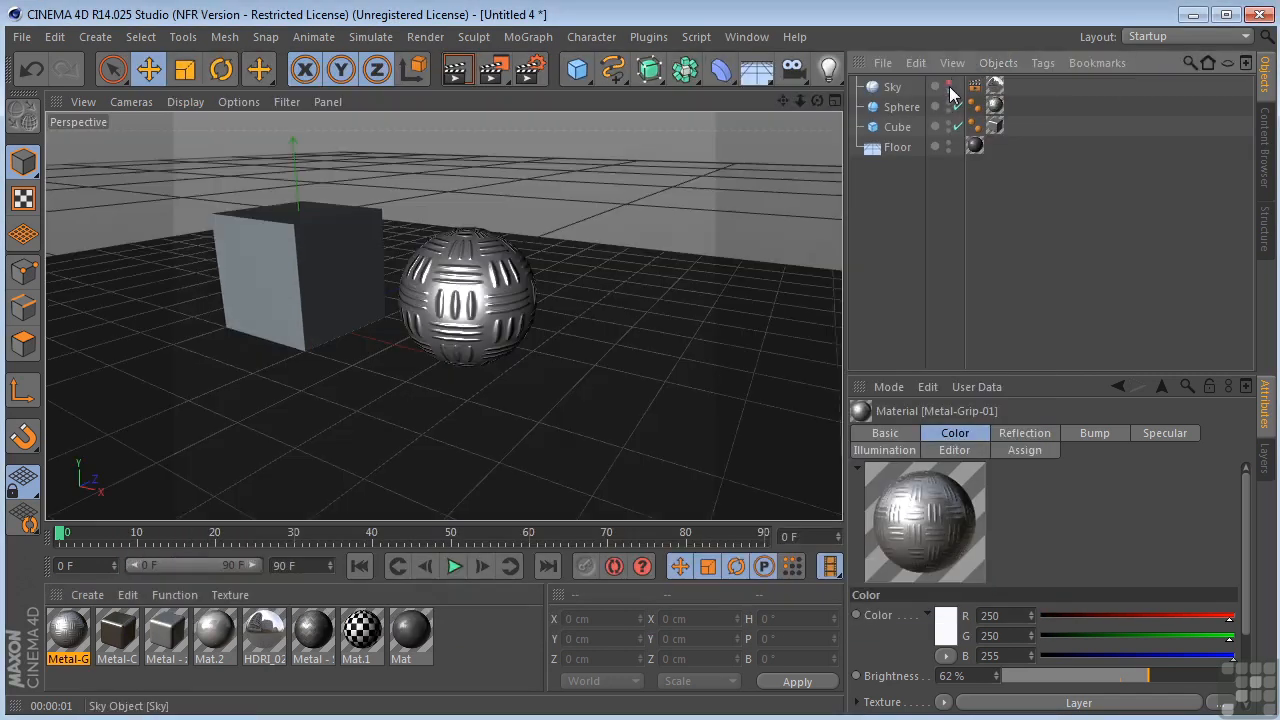
pyautogui.click(495, 70)
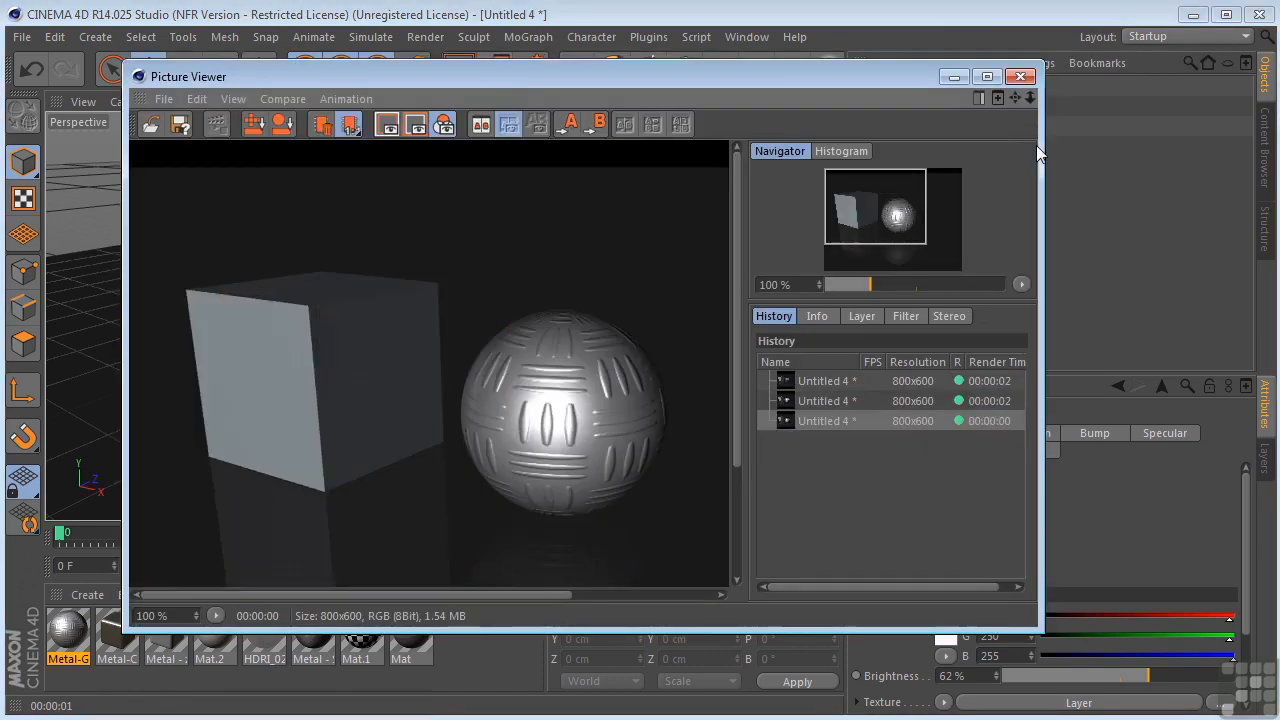
# Compare the renders with and without the sky by alternating between them in the render history, and close the Picture Viewer.
pyautogui.click(819, 402)
pyautogui.click(821, 418)
pyautogui.click(822, 400)
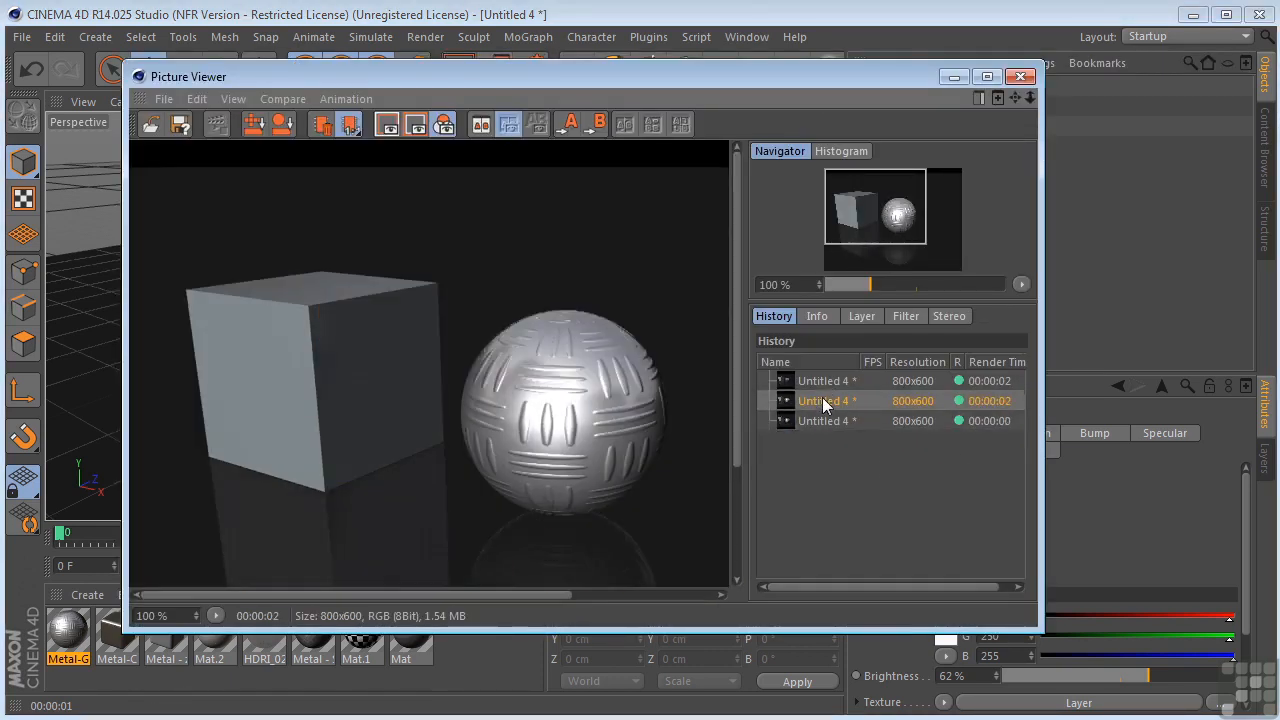
pyautogui.click(818, 421)
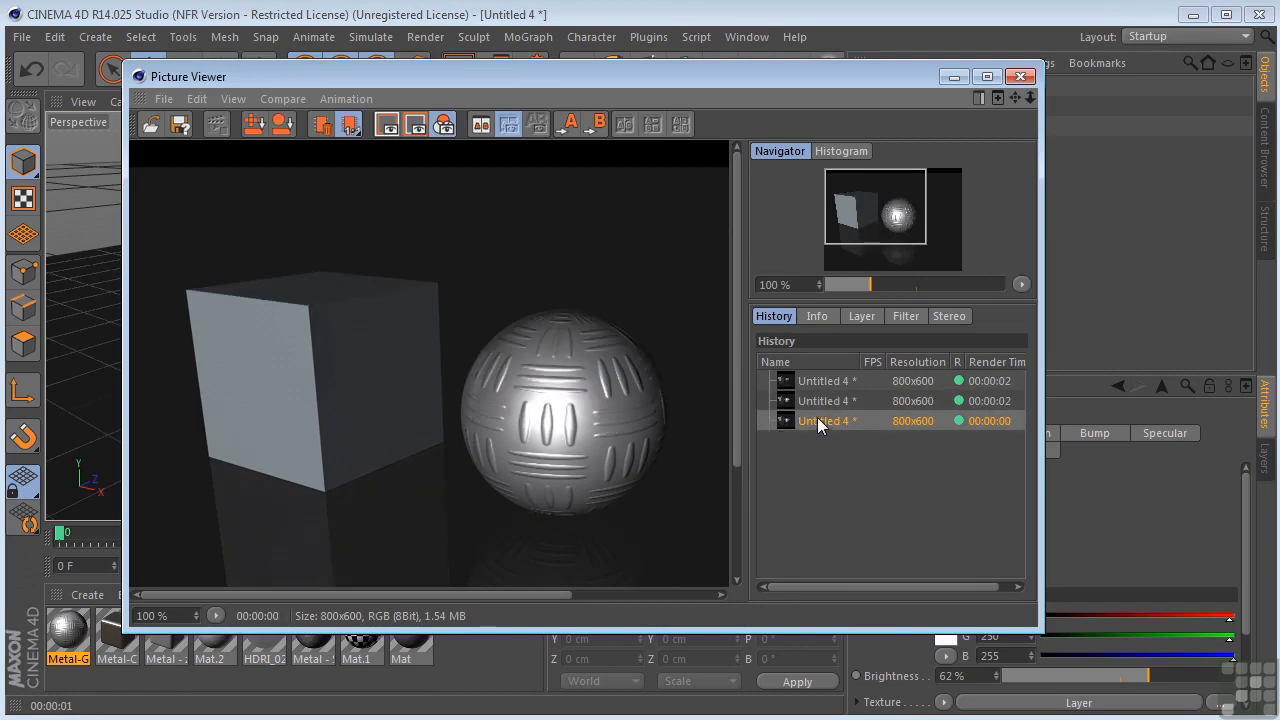
pyautogui.click(820, 401)
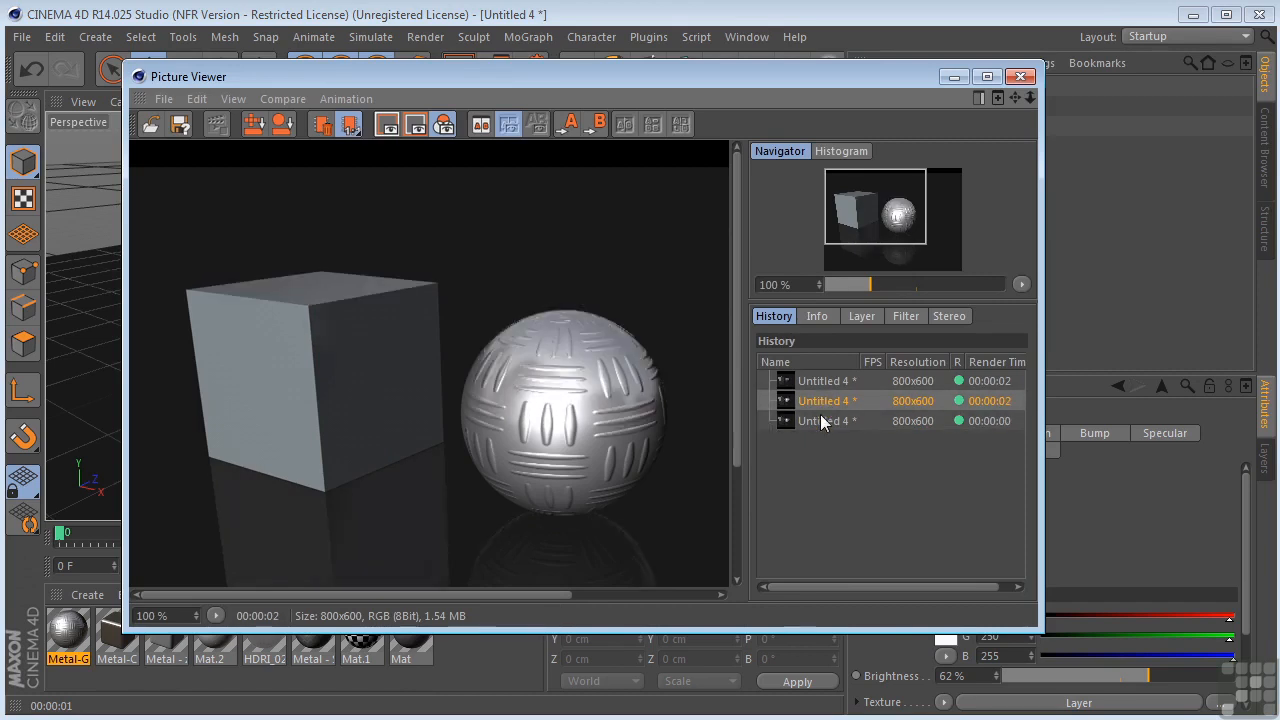
pyautogui.click(819, 416)
pyautogui.click(823, 400)
pyautogui.click(818, 419)
pyautogui.click(821, 400)
pyautogui.click(1020, 76)
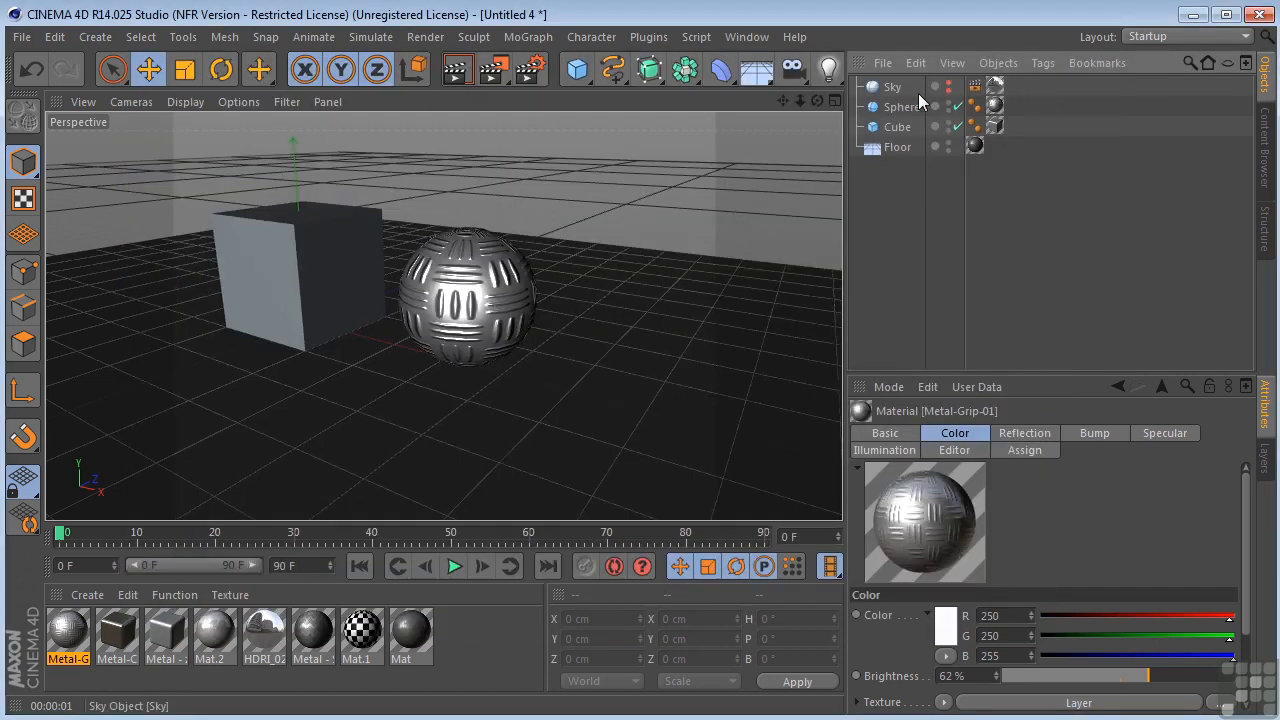
# Make the sky visible again in editor and renderer, and review the visibility properties of its Compositing tag.
pyautogui.click(948, 83)
pyautogui.click(948, 91)
pyautogui.click(974, 88)
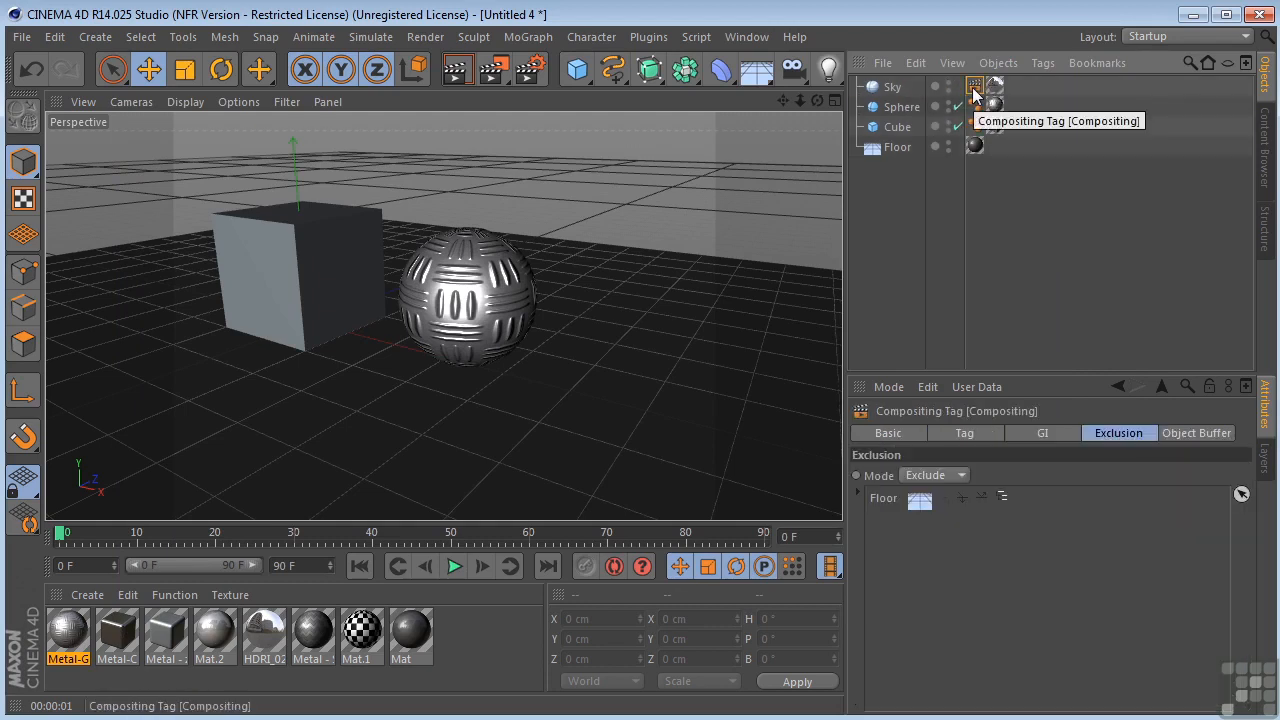
pyautogui.click(970, 438)
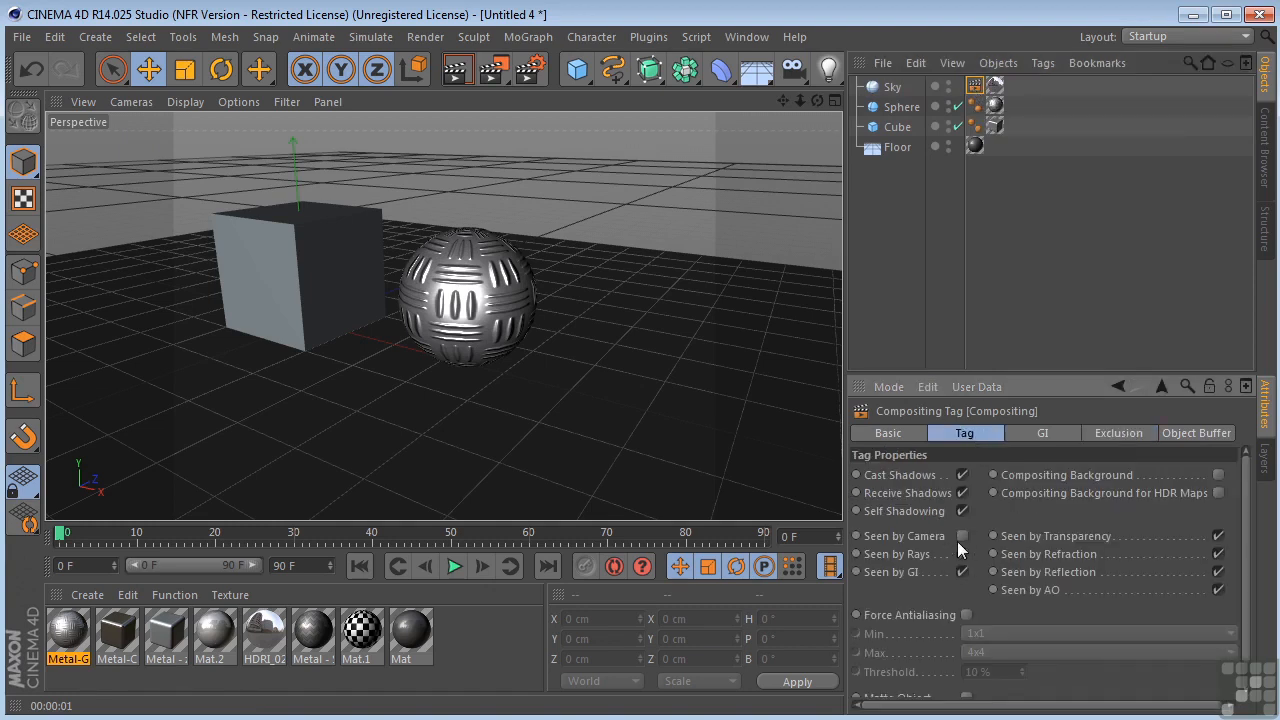
pyautogui.moveTo(817, 102); pyautogui.dragTo(770, 114)
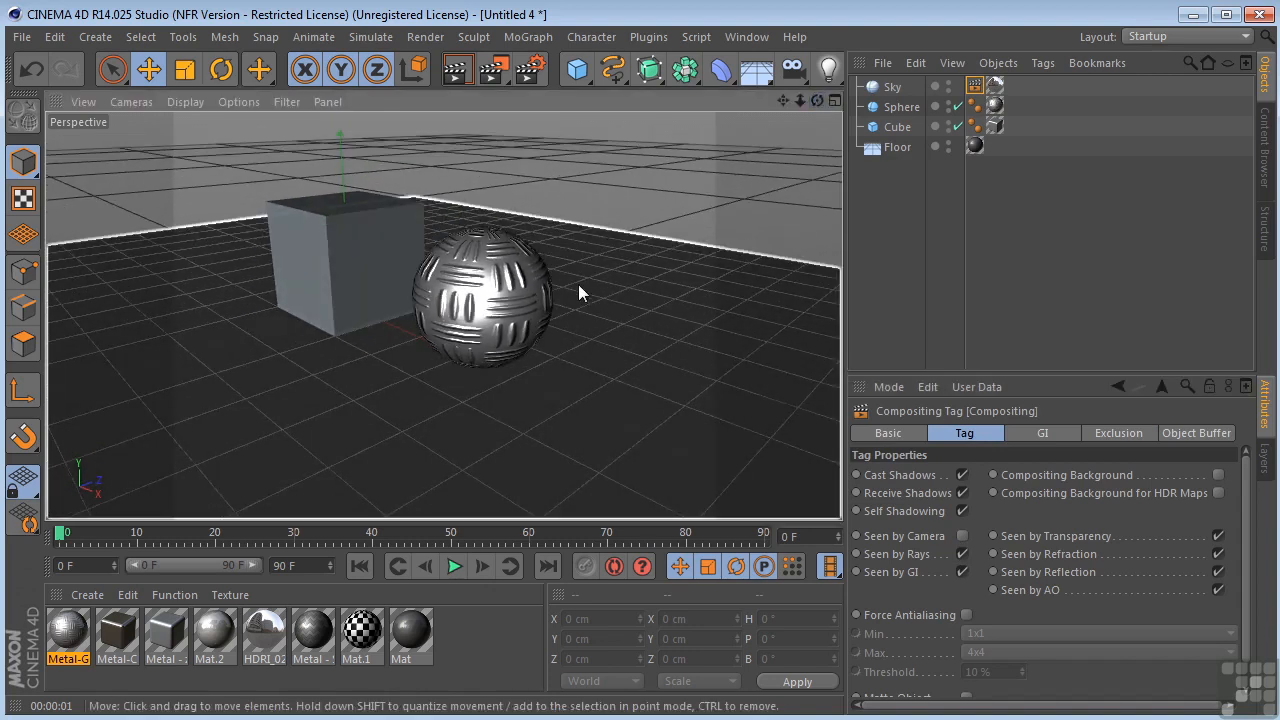